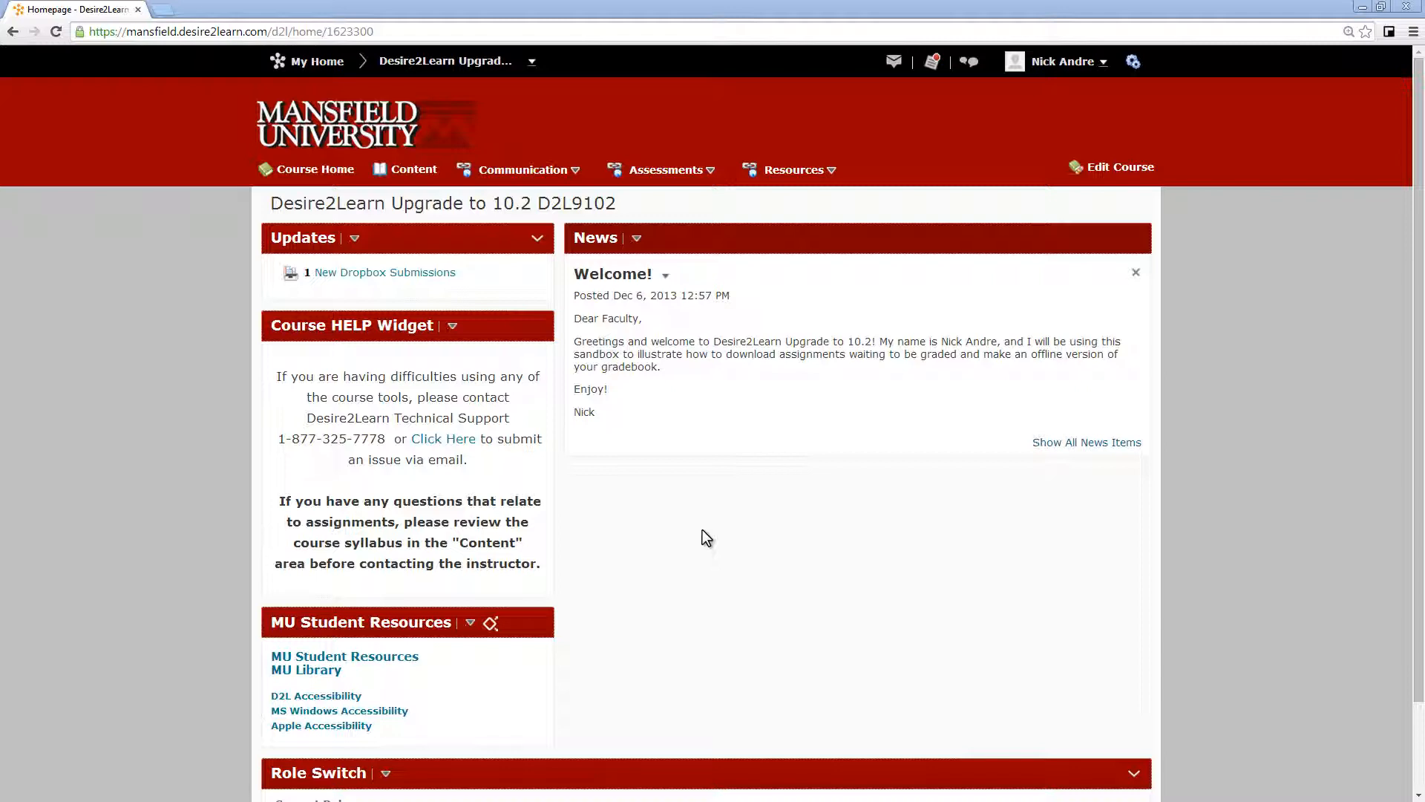
Open the dropbox submissions for the Assignment 01 folder.
{"action": "left_click", "coordinate": [710, 175]}
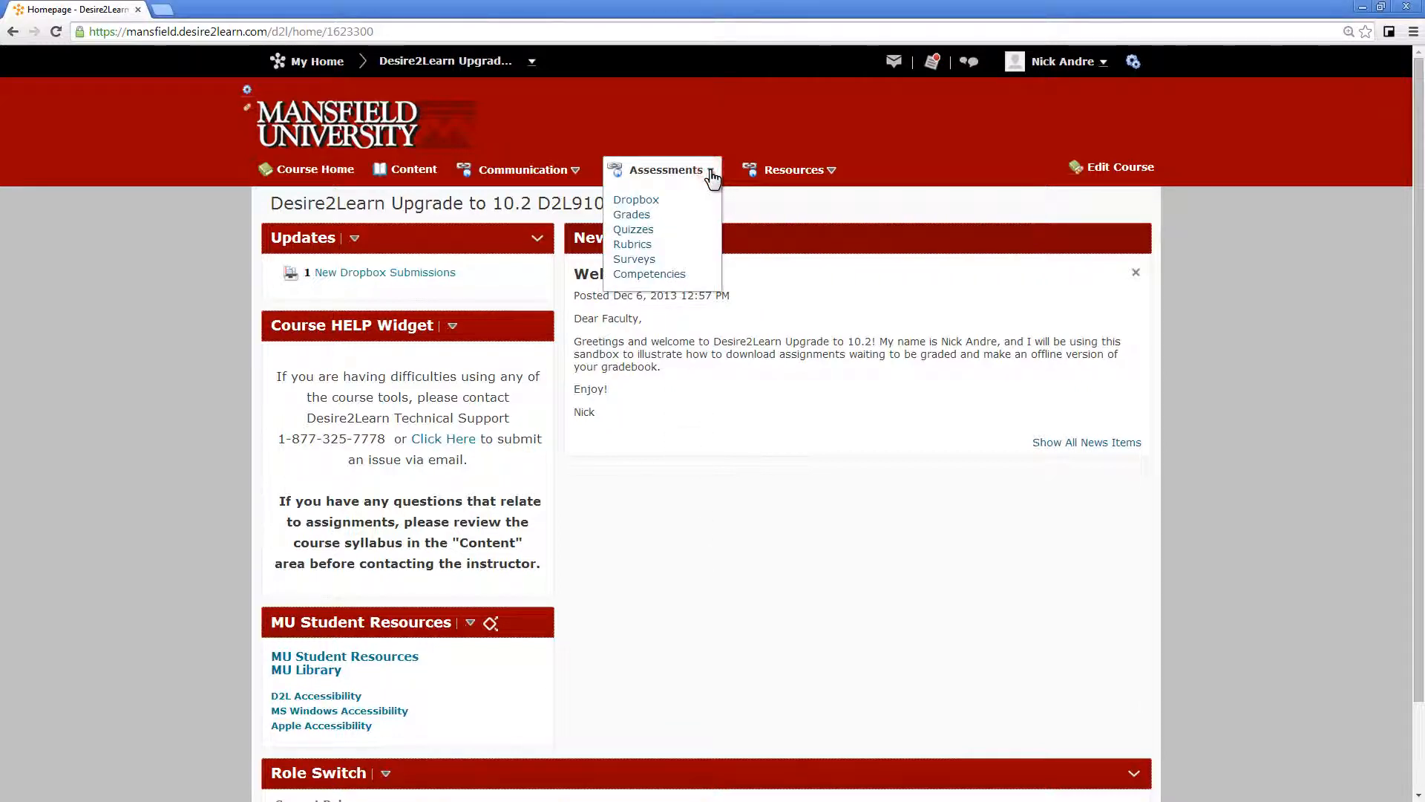
{"action": "left_click", "coordinate": [628, 207]}
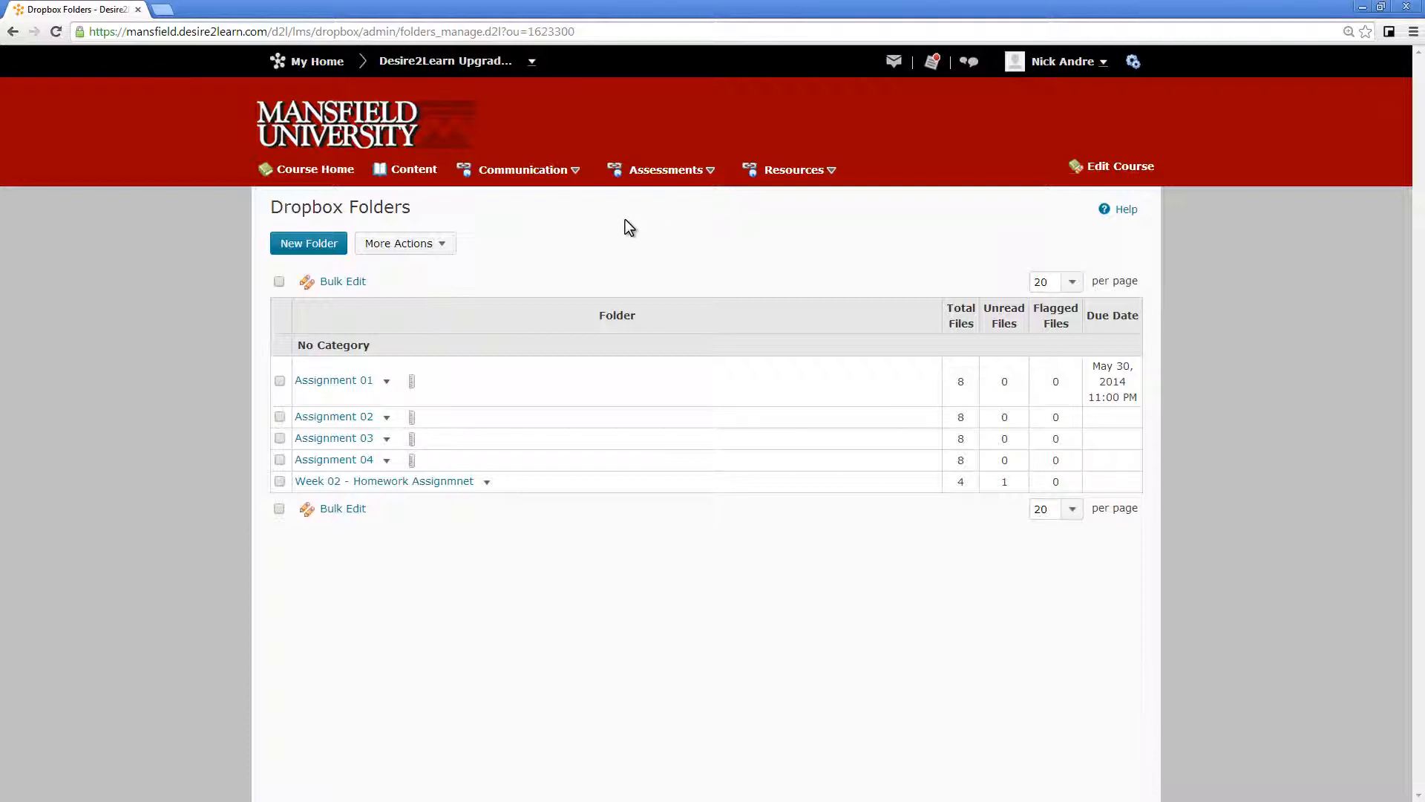
{"action": "left_click", "coordinate": [322, 381]}
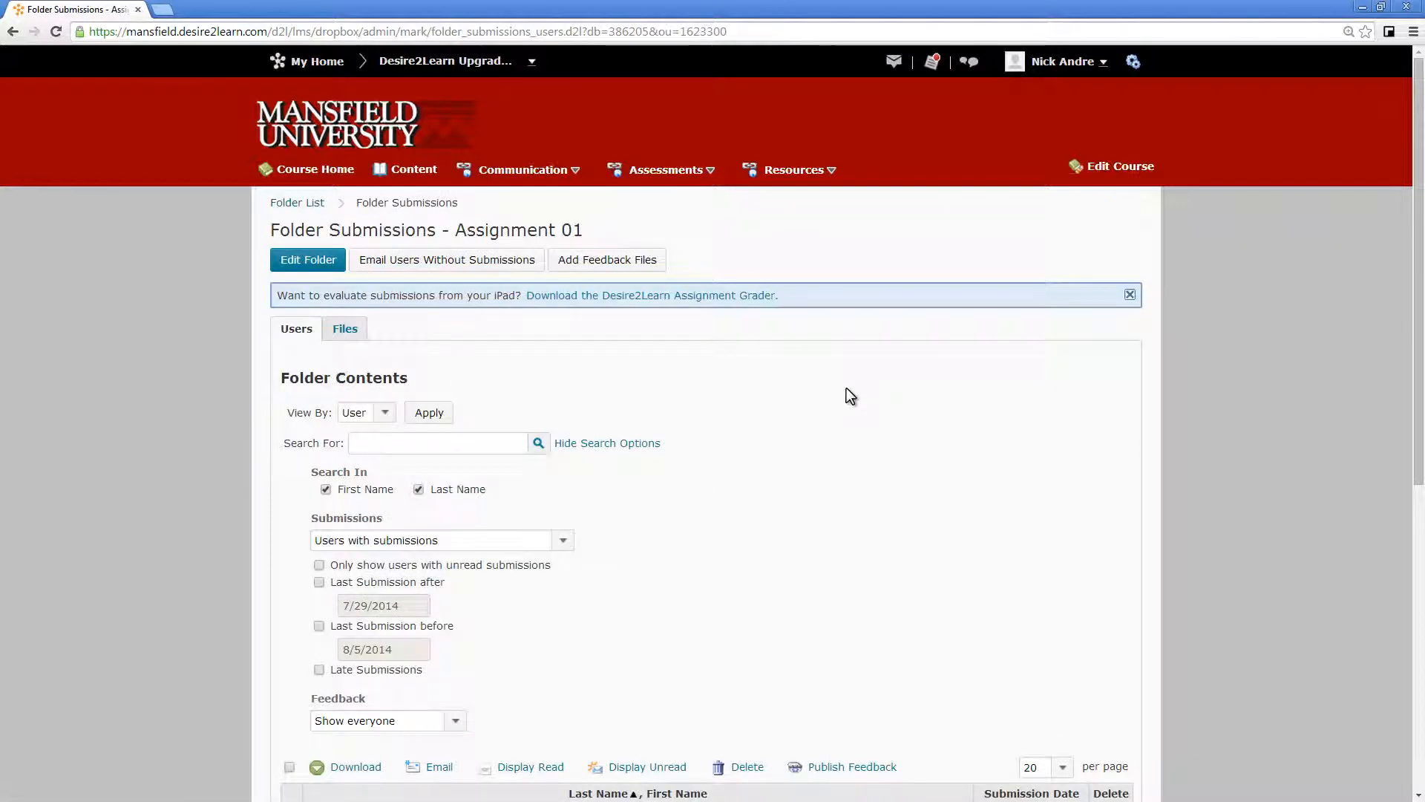
Try to change the Assignment 01 submissions filter to Show everyone.
{"action": "scroll", "coordinate": [847, 387], "scroll_direction": "down", "scroll_amount": 5}
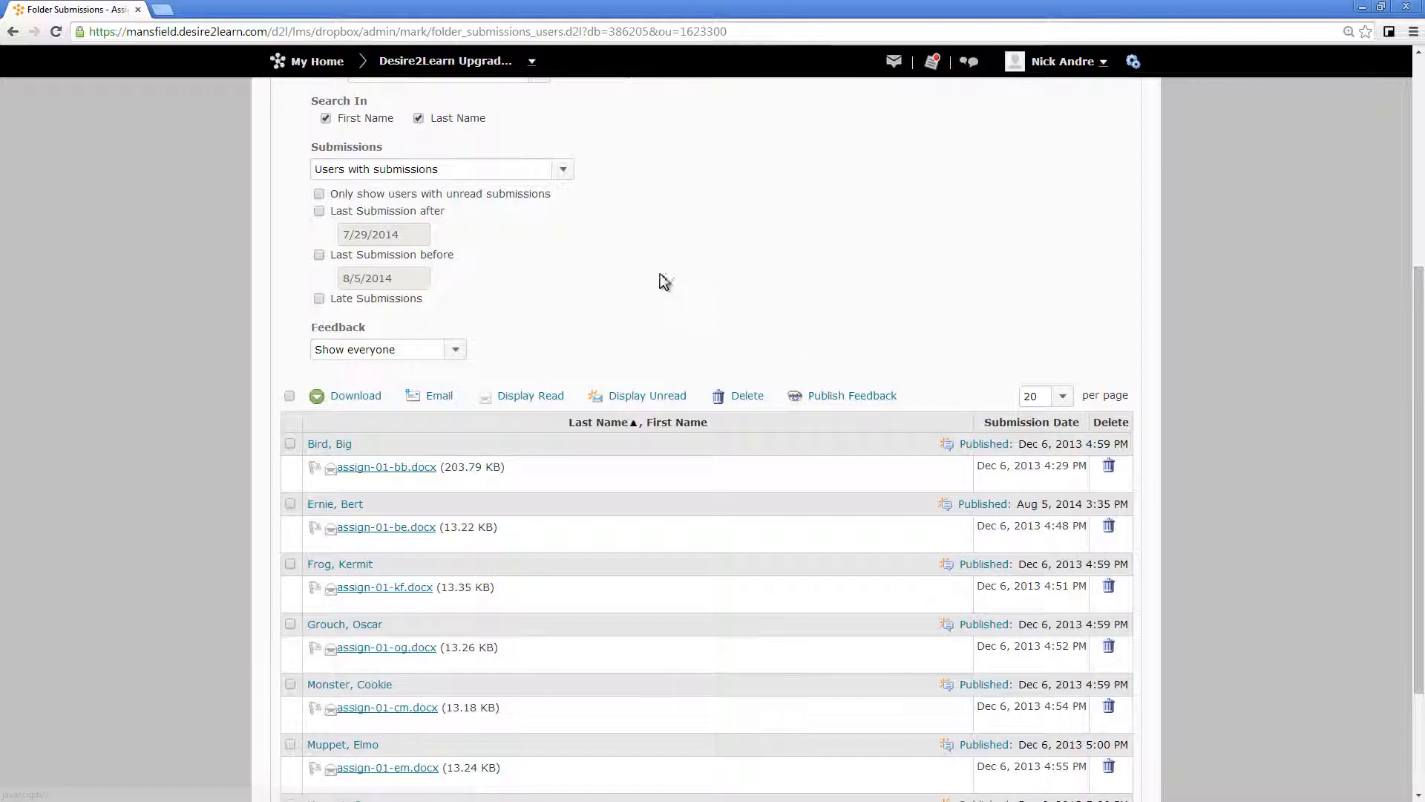
{"action": "left_click", "coordinate": [568, 173]}
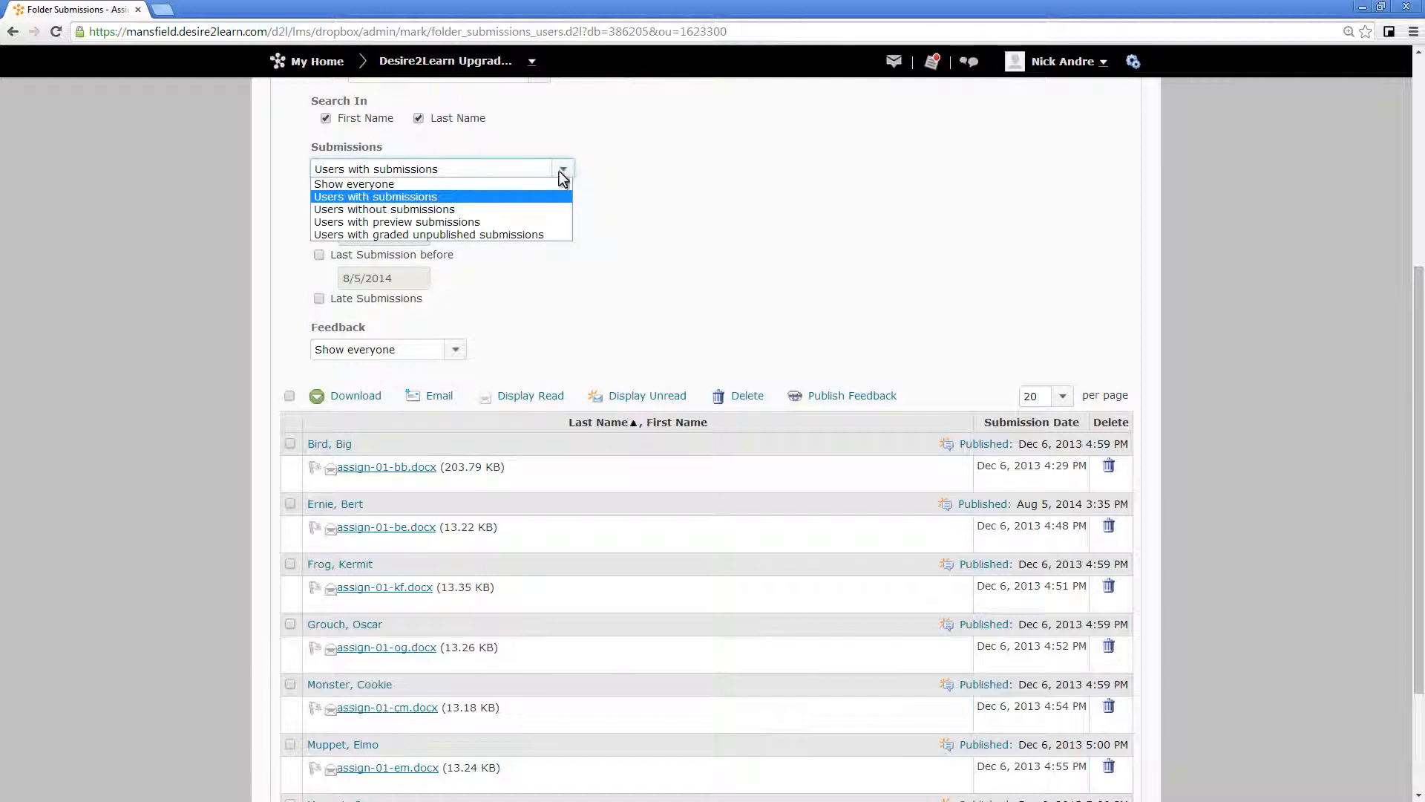
{"action": "left_click", "coordinate": [475, 186]}
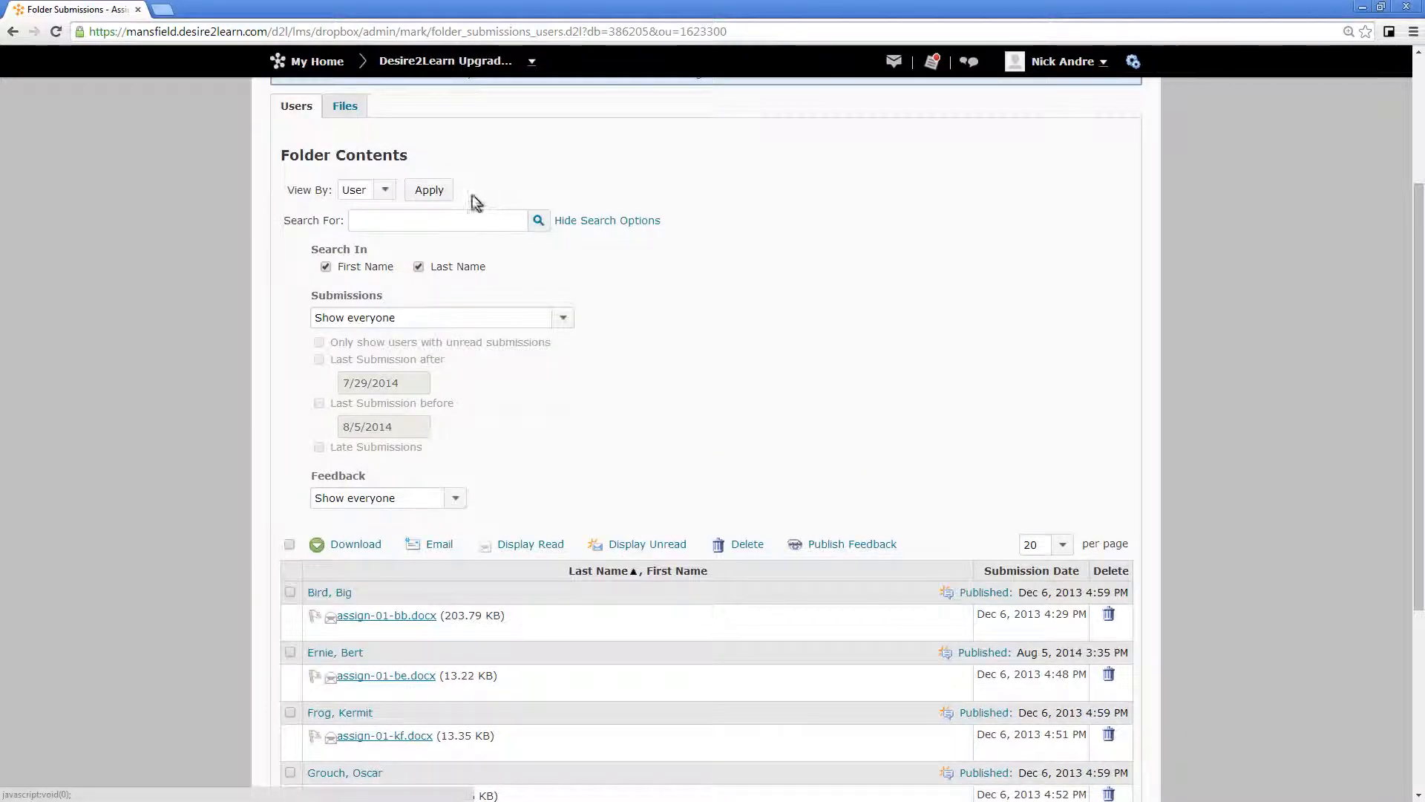
{"action": "left_click", "coordinate": [448, 191]}
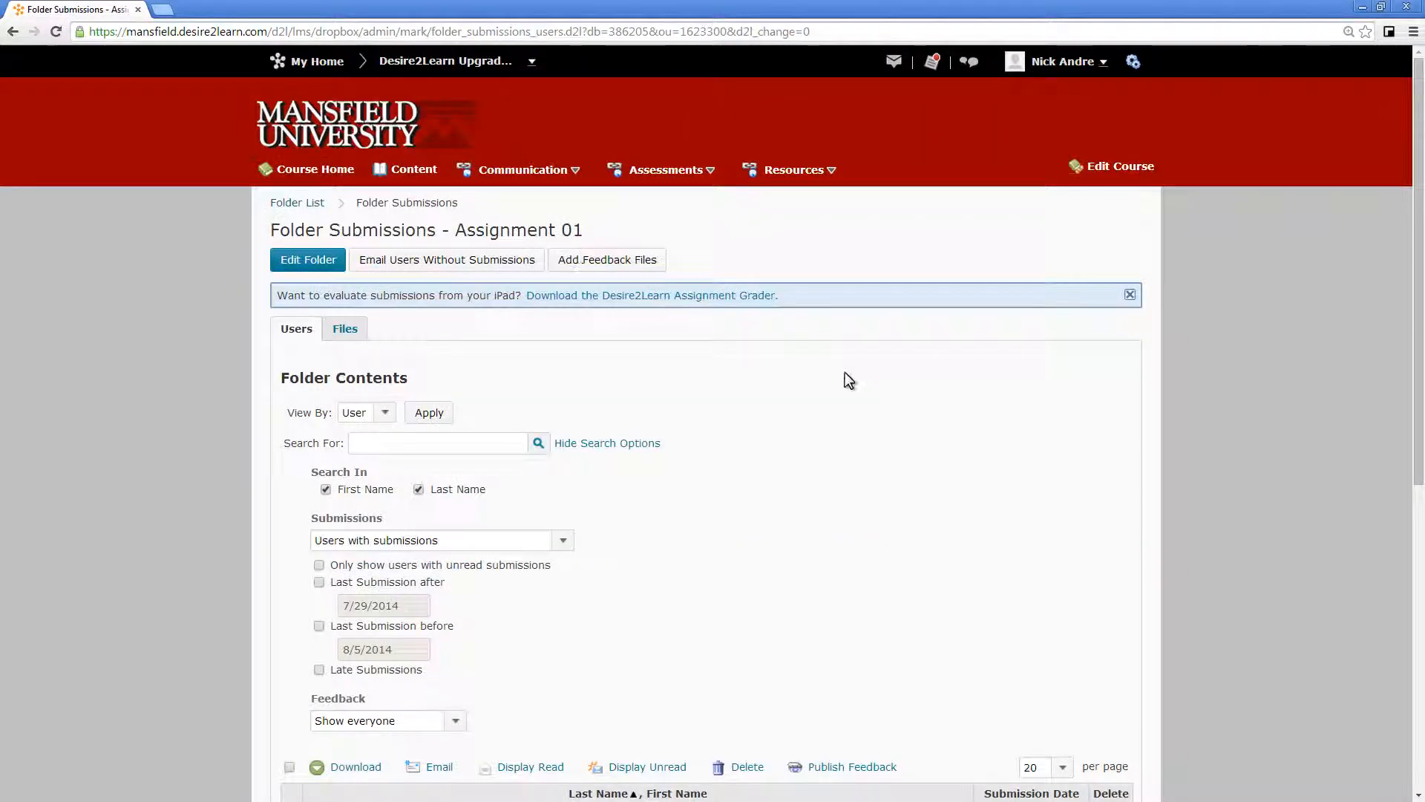
Download the third listed student's submission, assign-01-kf.docx, from its evaluation page and open it in Word with editing enabled.
{"action": "scroll", "coordinate": [845, 373], "scroll_direction": "down", "scroll_amount": 4}
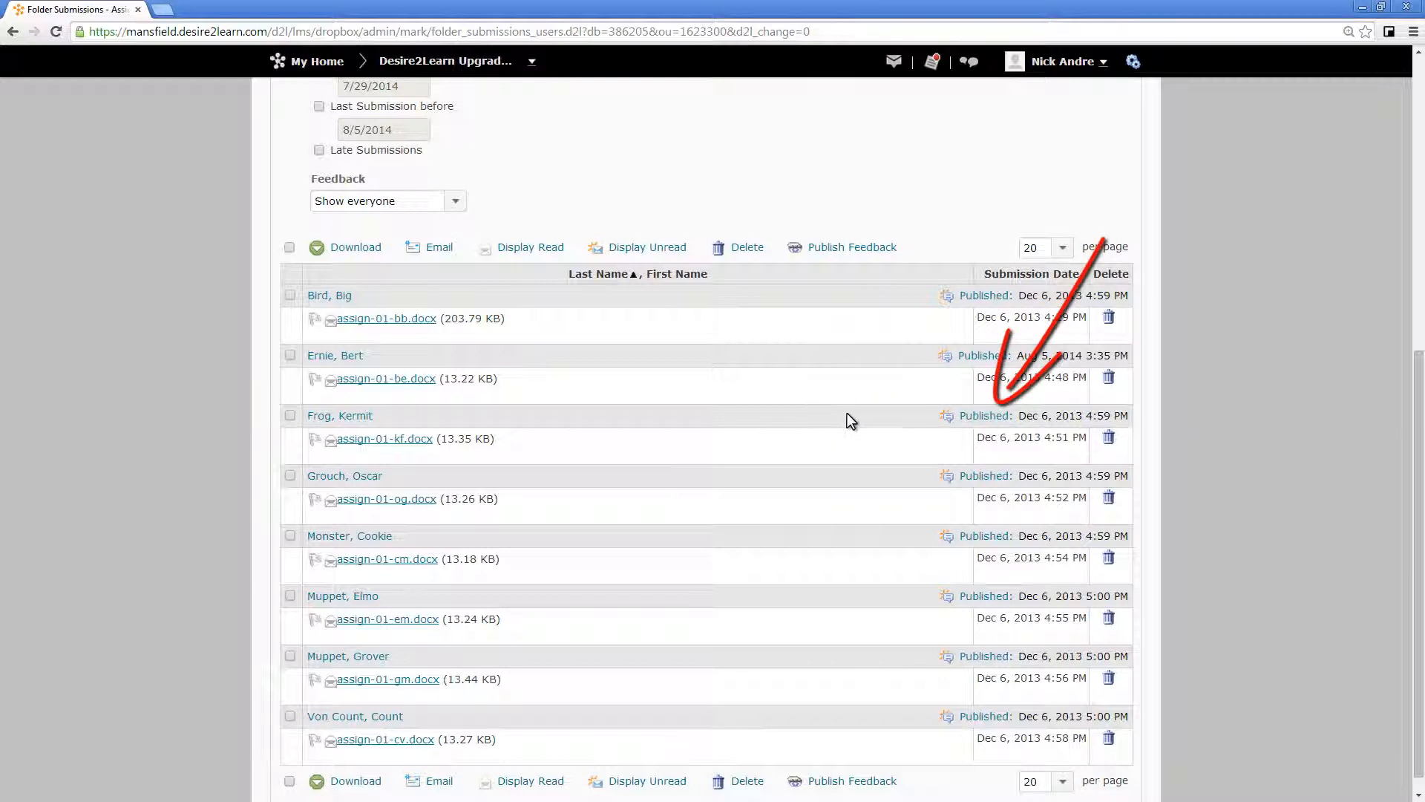
{"action": "left_click", "coordinate": [961, 420]}
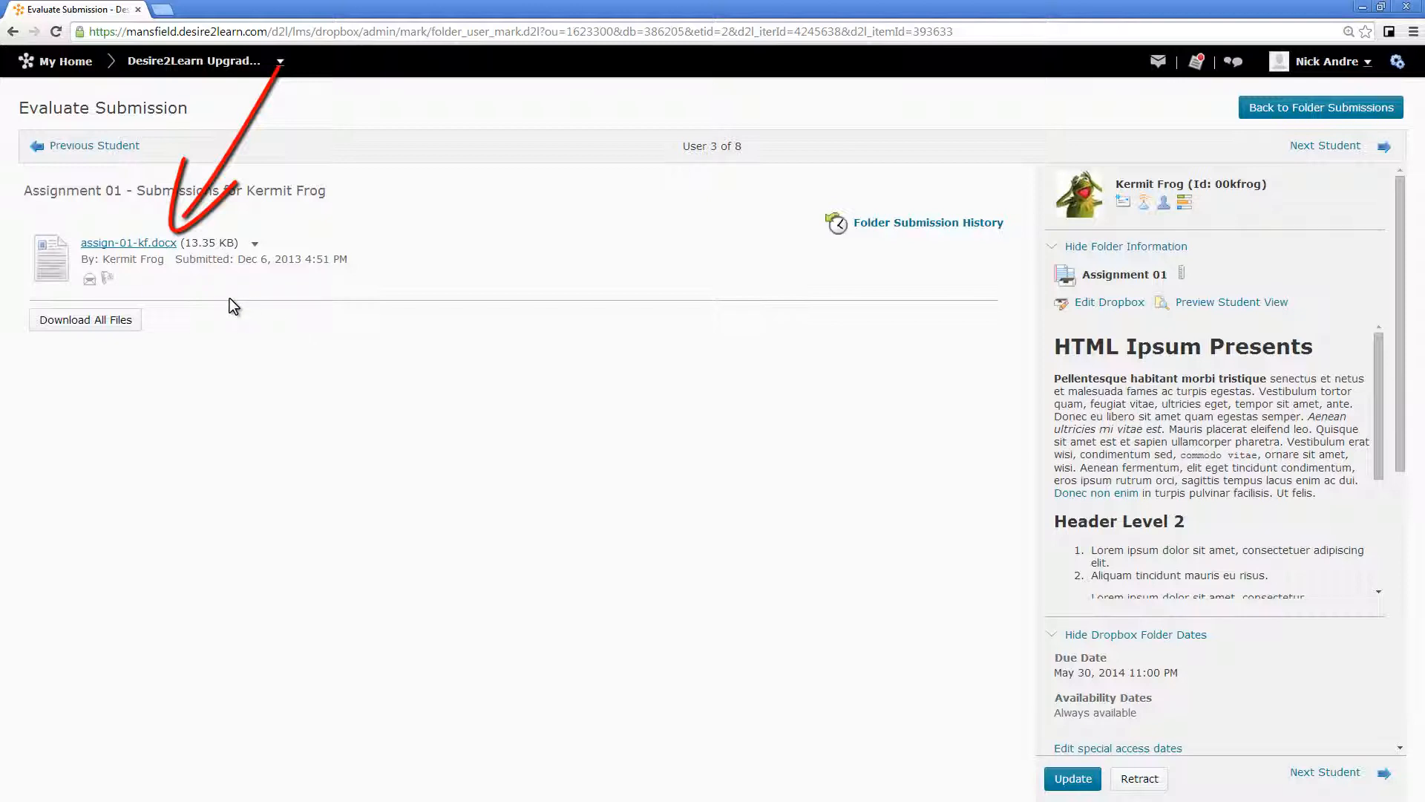
{"action": "left_click", "coordinate": [256, 247]}
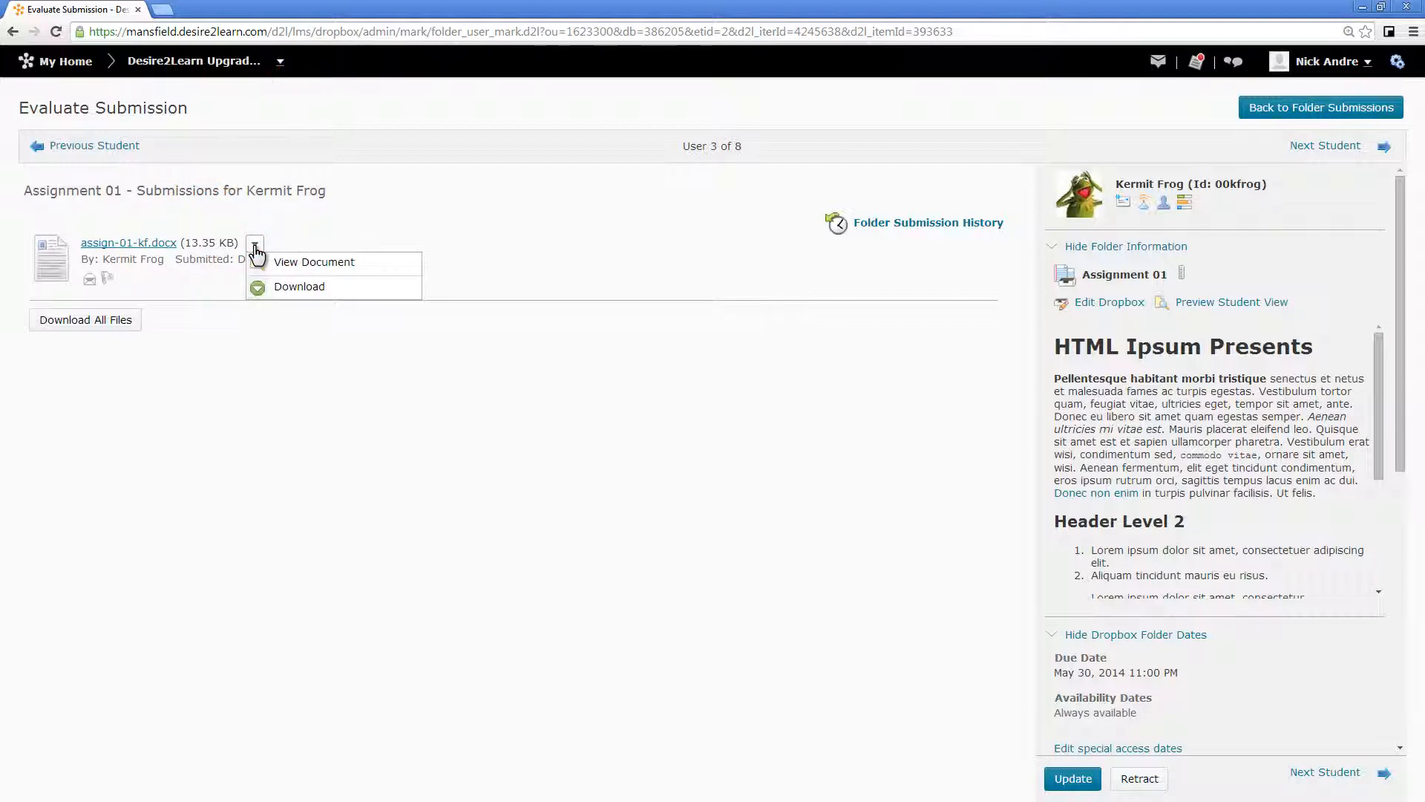
{"action": "left_click", "coordinate": [297, 286]}
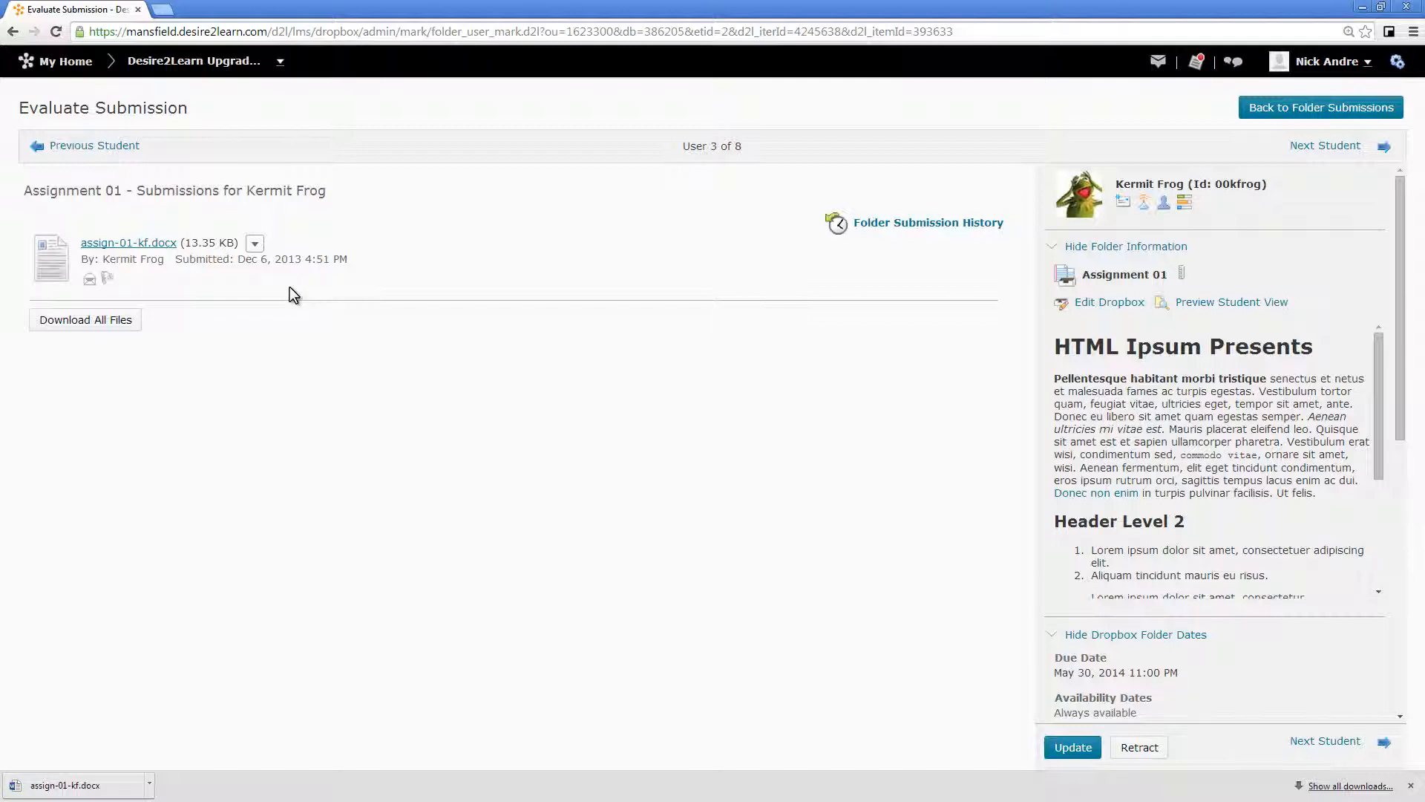
{"action": "left_click", "coordinate": [106, 791]}
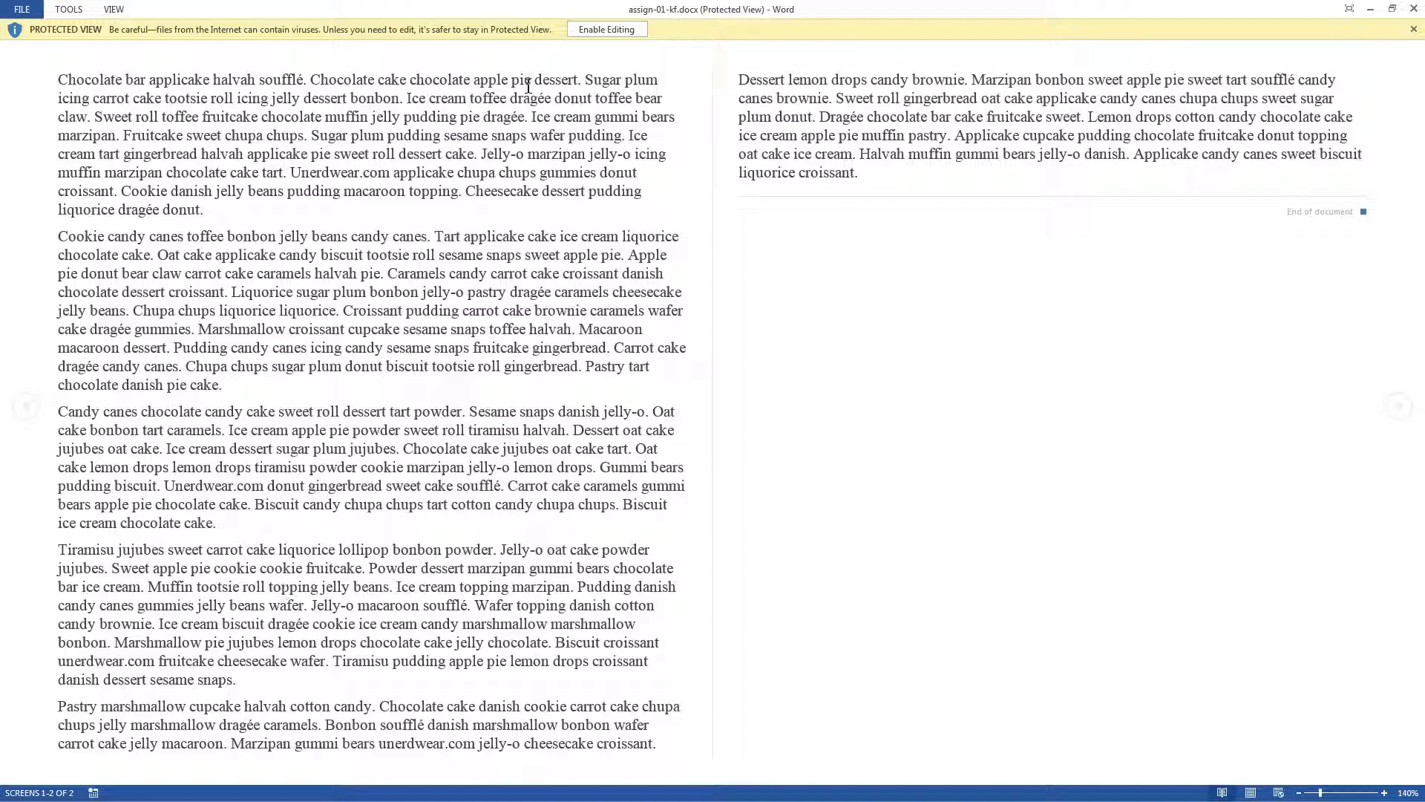
{"action": "left_click", "coordinate": [594, 29]}
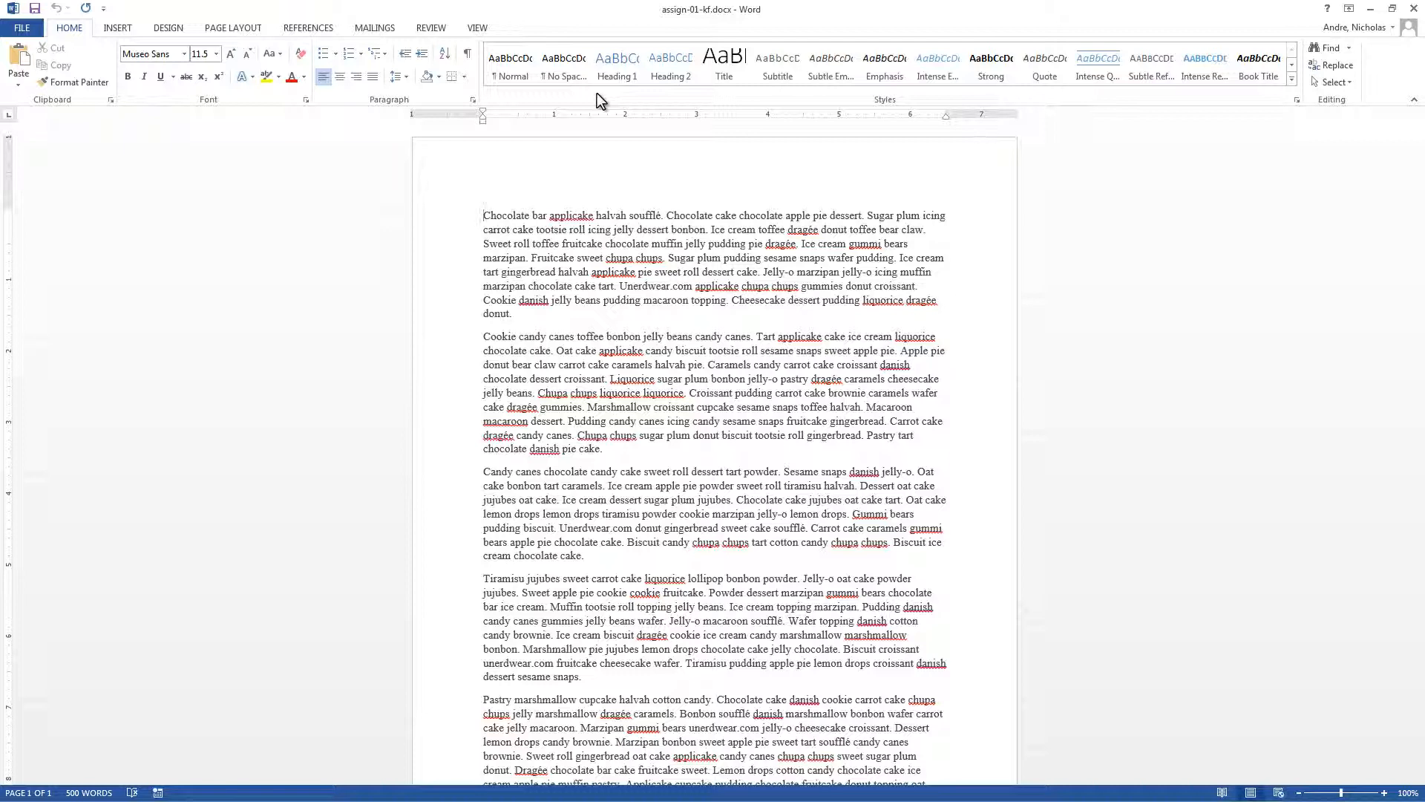
Set the review display to All Markup and turn on Track Changes.
{"action": "left_click", "coordinate": [438, 28]}
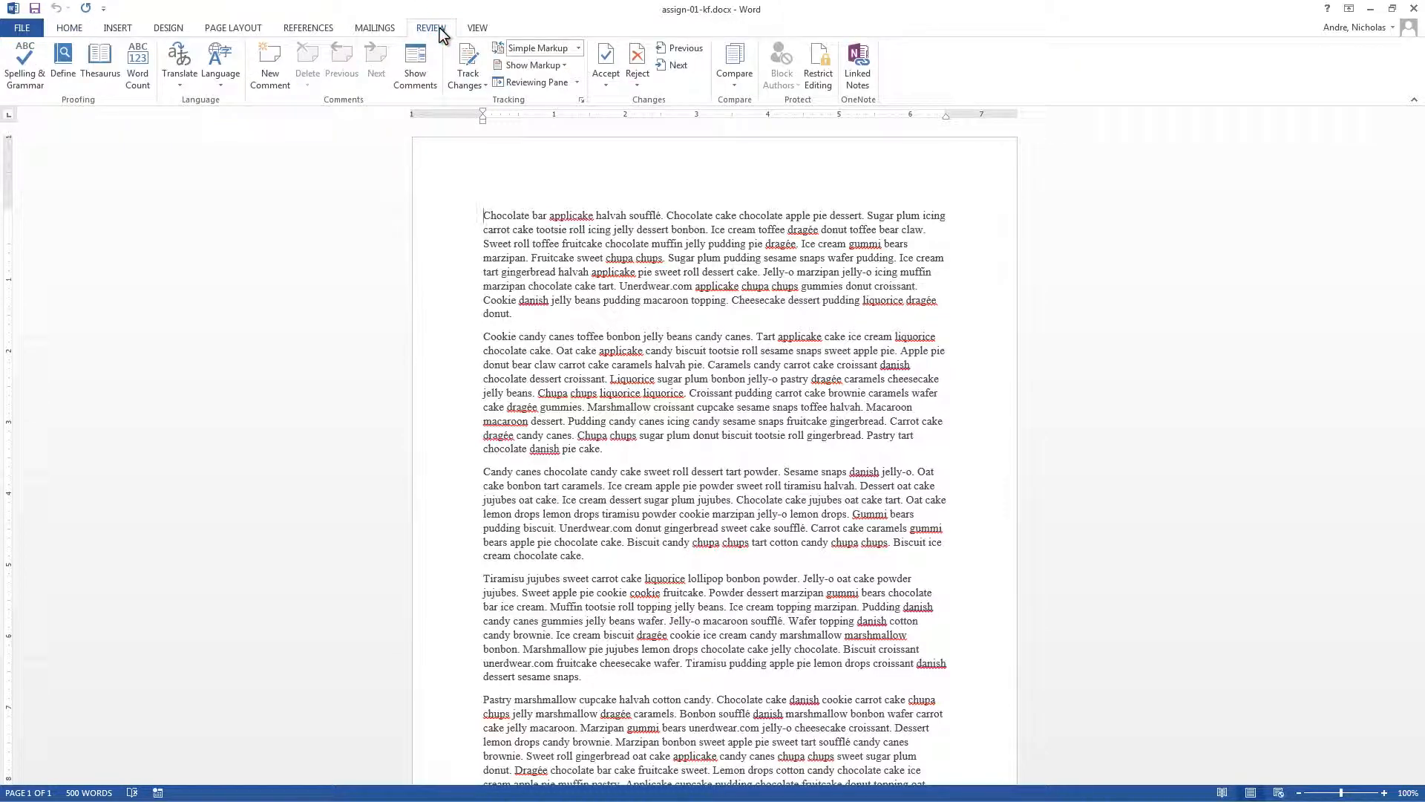
{"action": "left_click", "coordinate": [577, 49]}
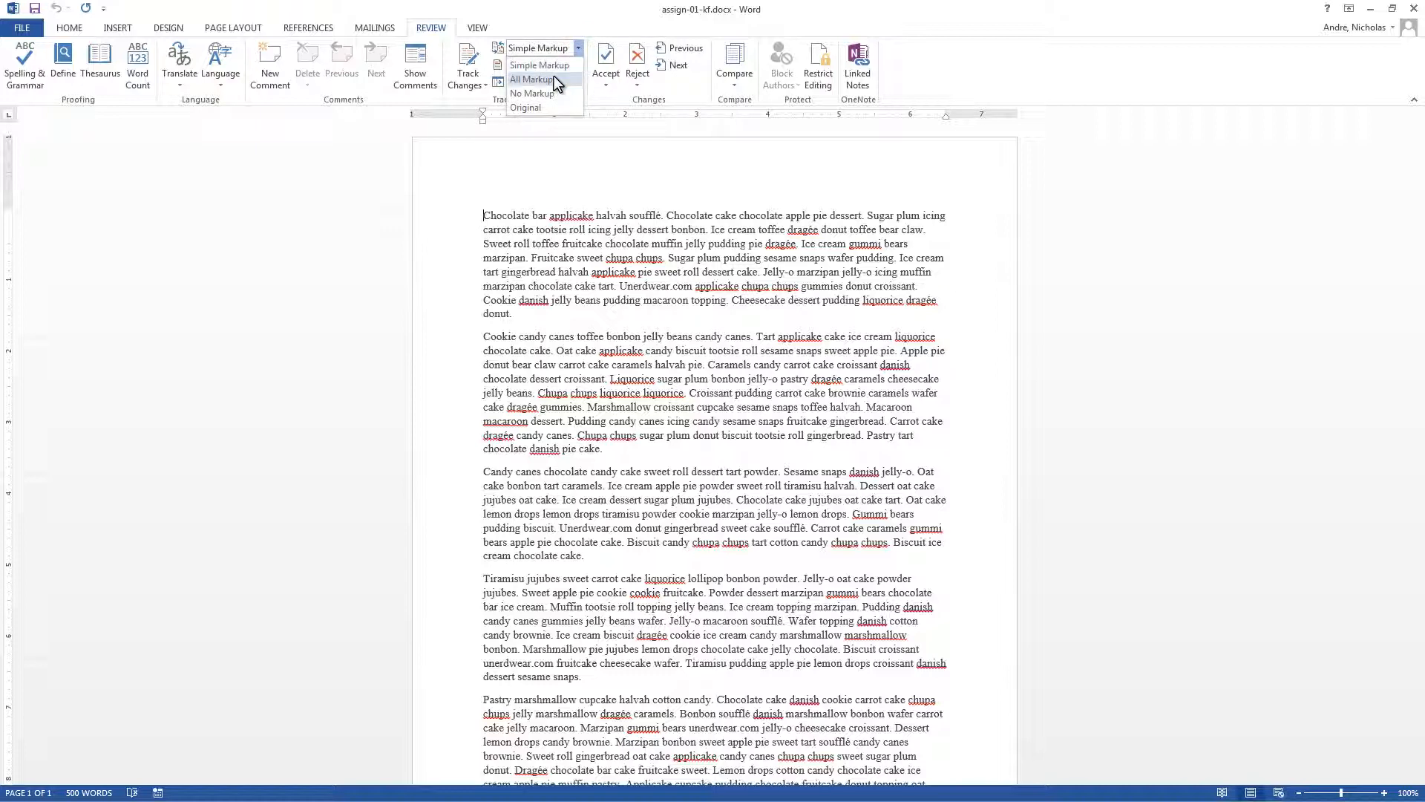
{"action": "left_click", "coordinate": [553, 77]}
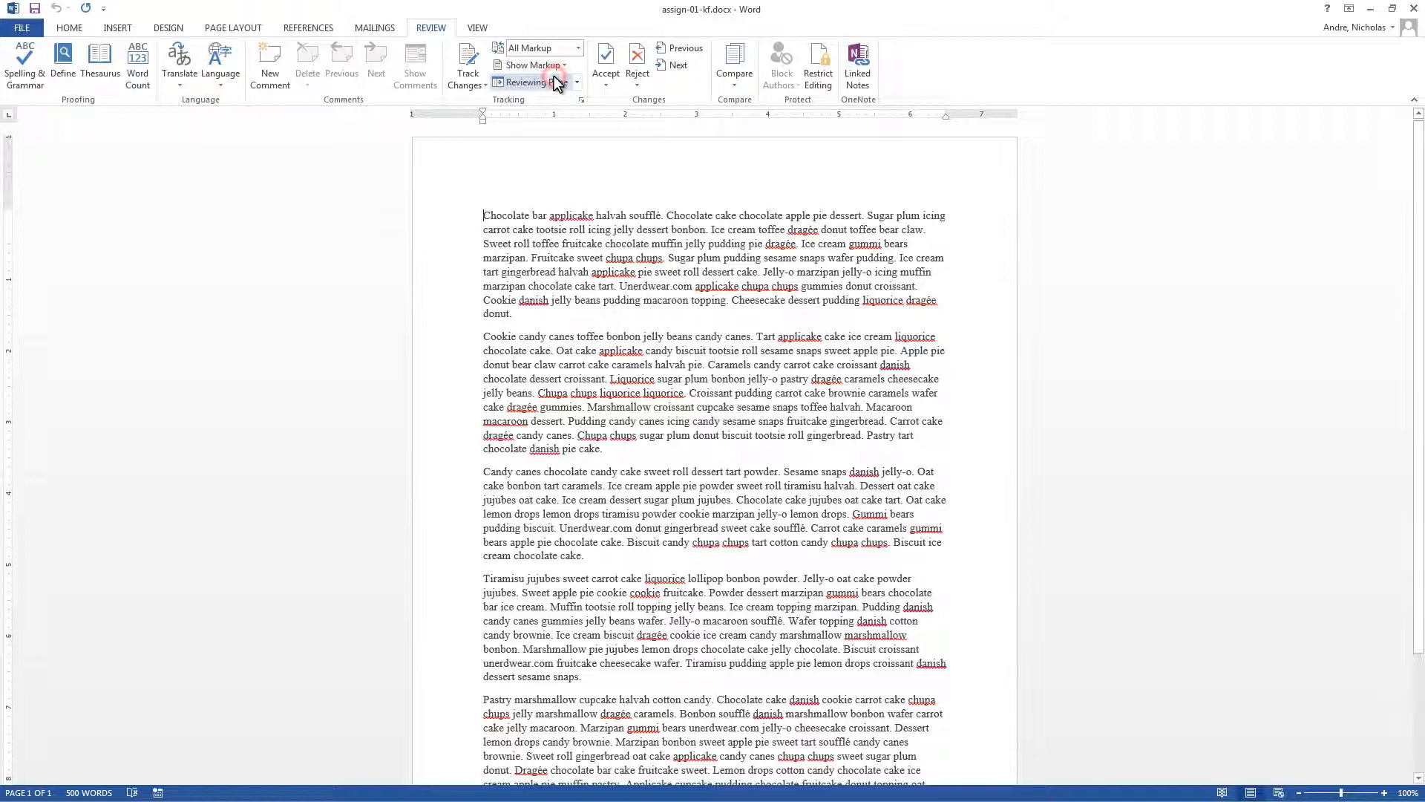
{"action": "left_click", "coordinate": [470, 65]}
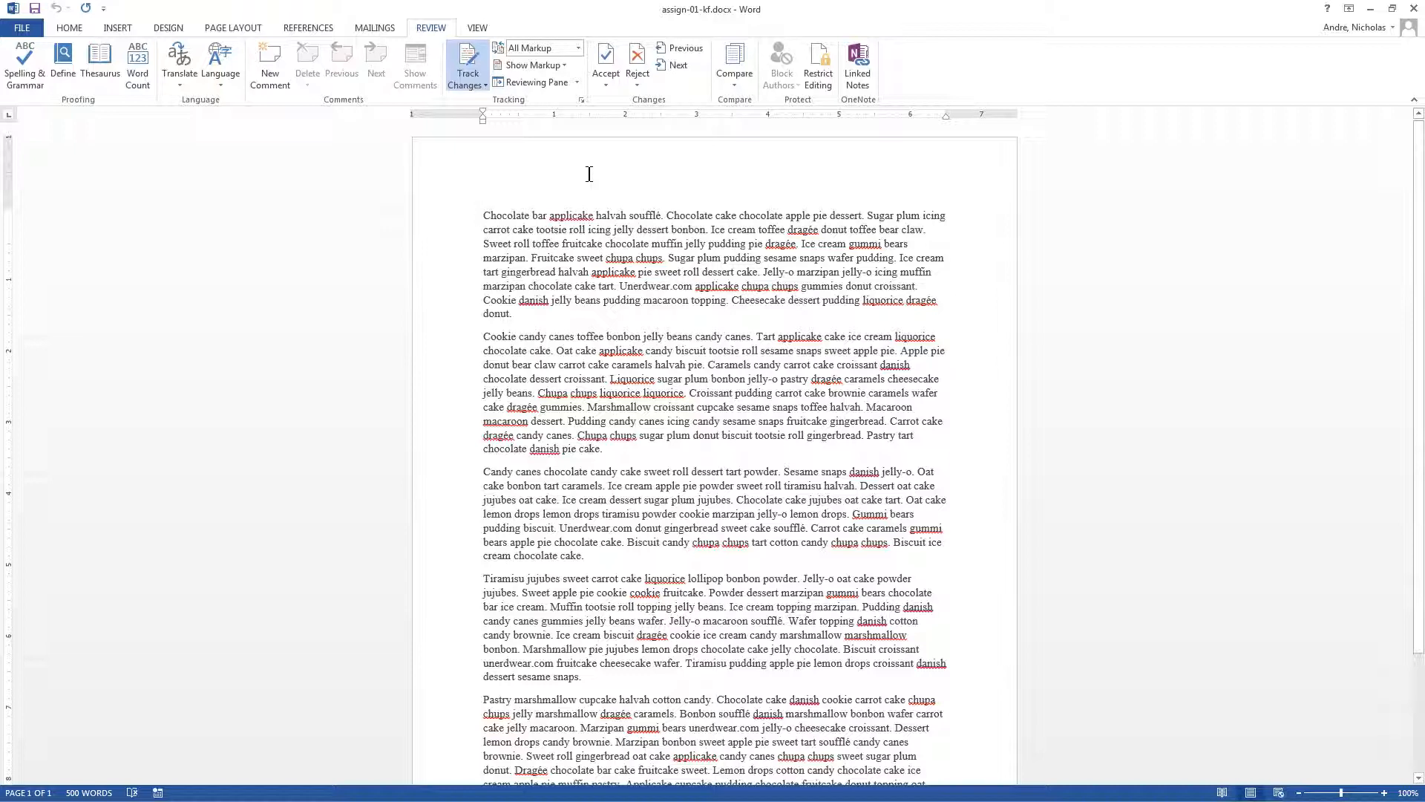
Correct the first "applicake" to "applicate" and delete the last two sentences of the first paragraph.
{"action": "right_click", "coordinate": [590, 220]}
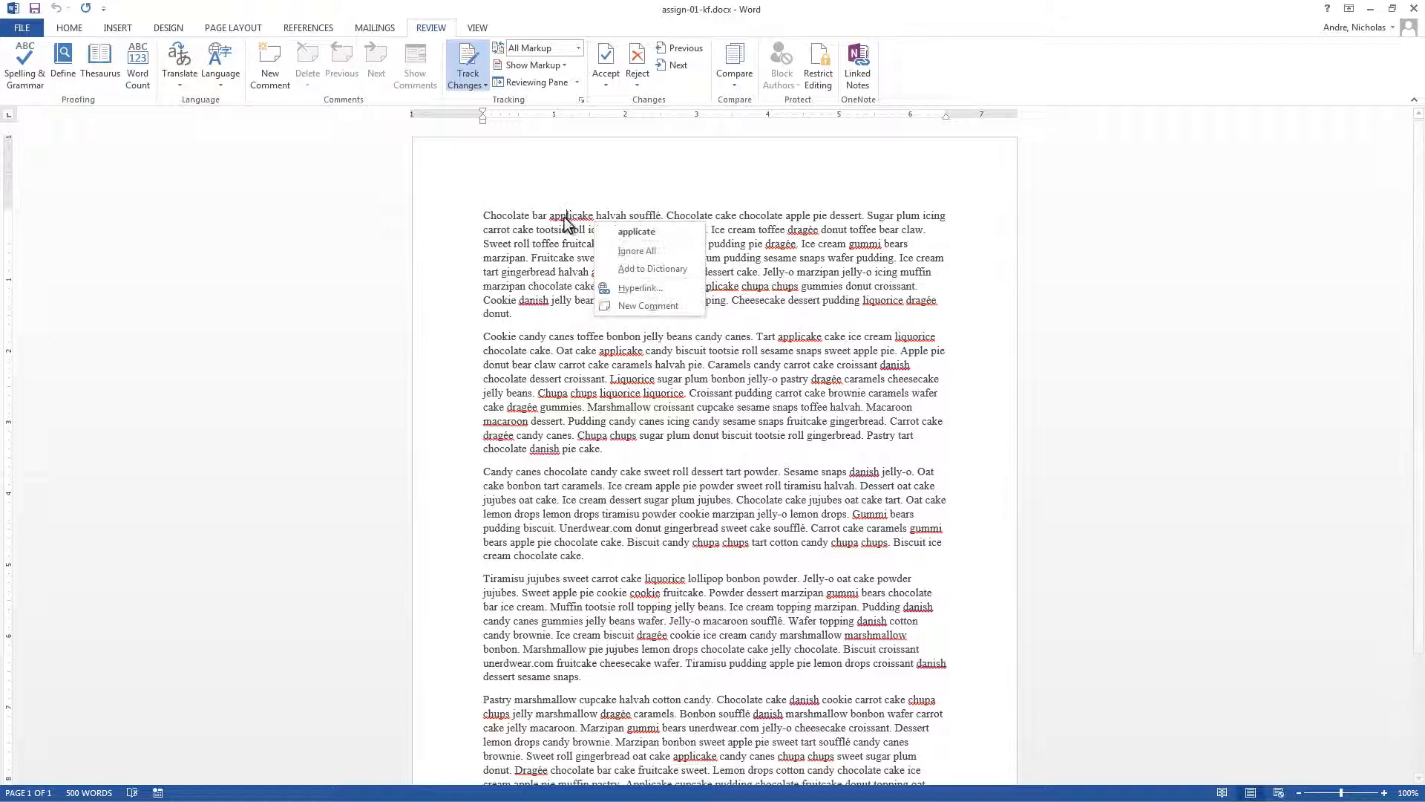
{"action": "left_click", "coordinate": [627, 234]}
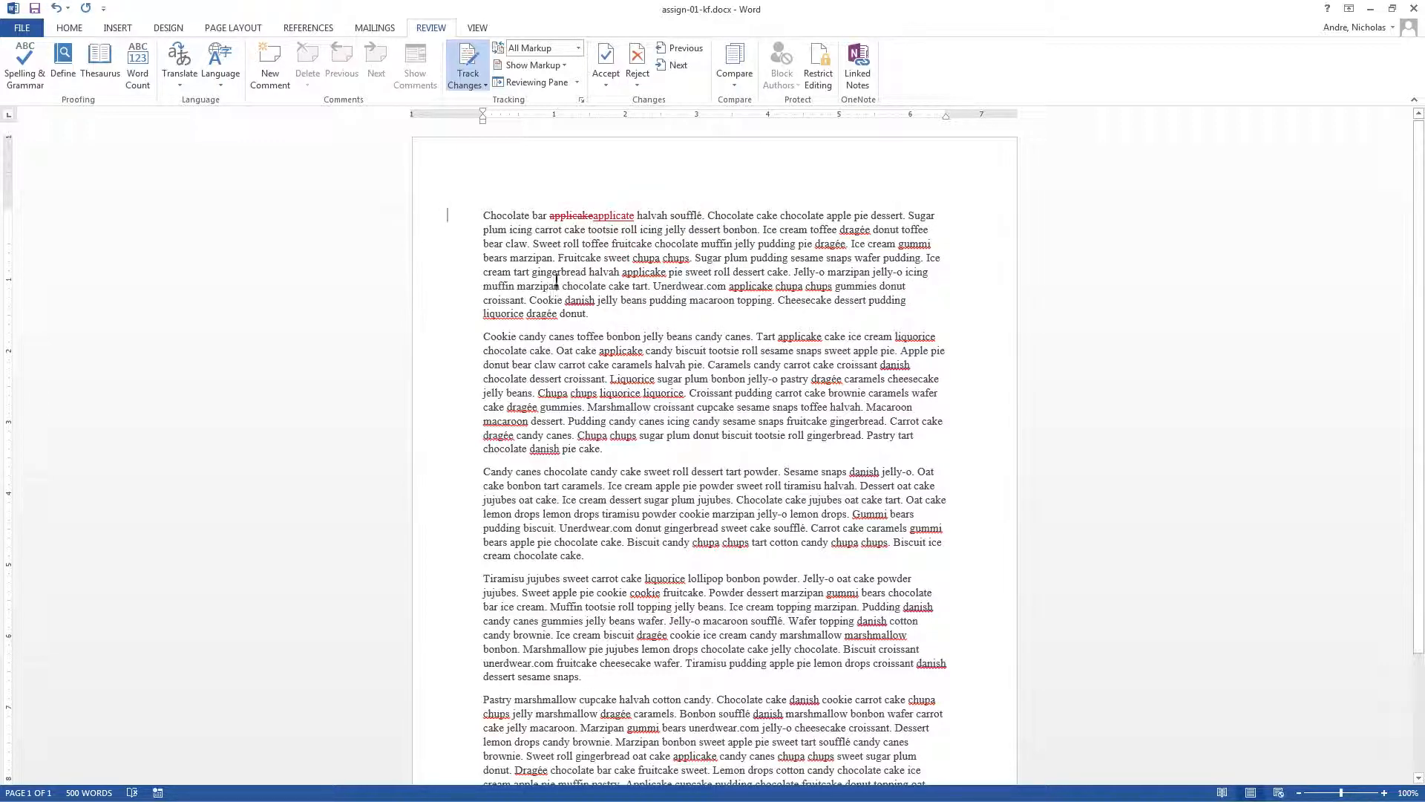
{"action": "left_click_drag", "start_coordinate": [529, 300], "coordinate": [584, 316]}
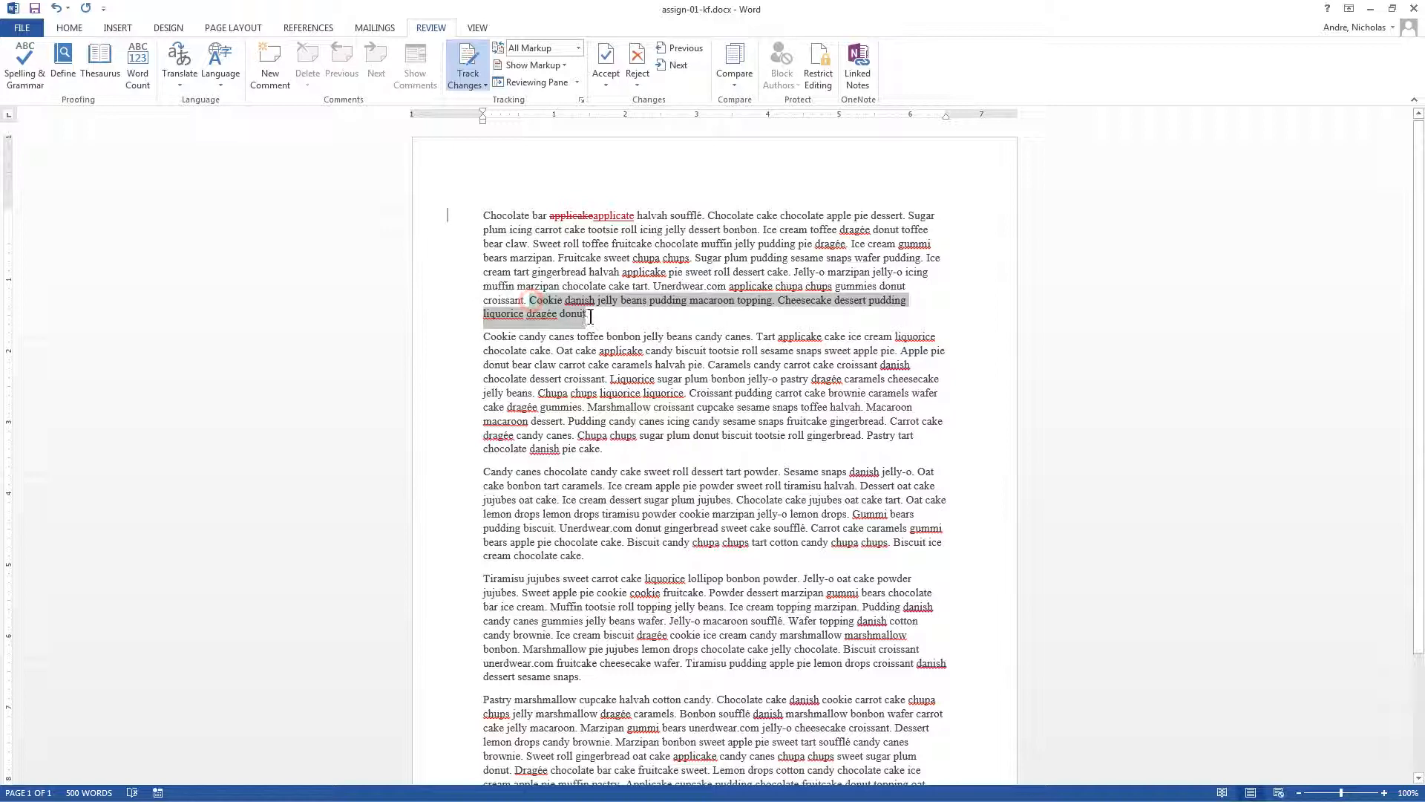
{"action": "key", "text": "Delete"}
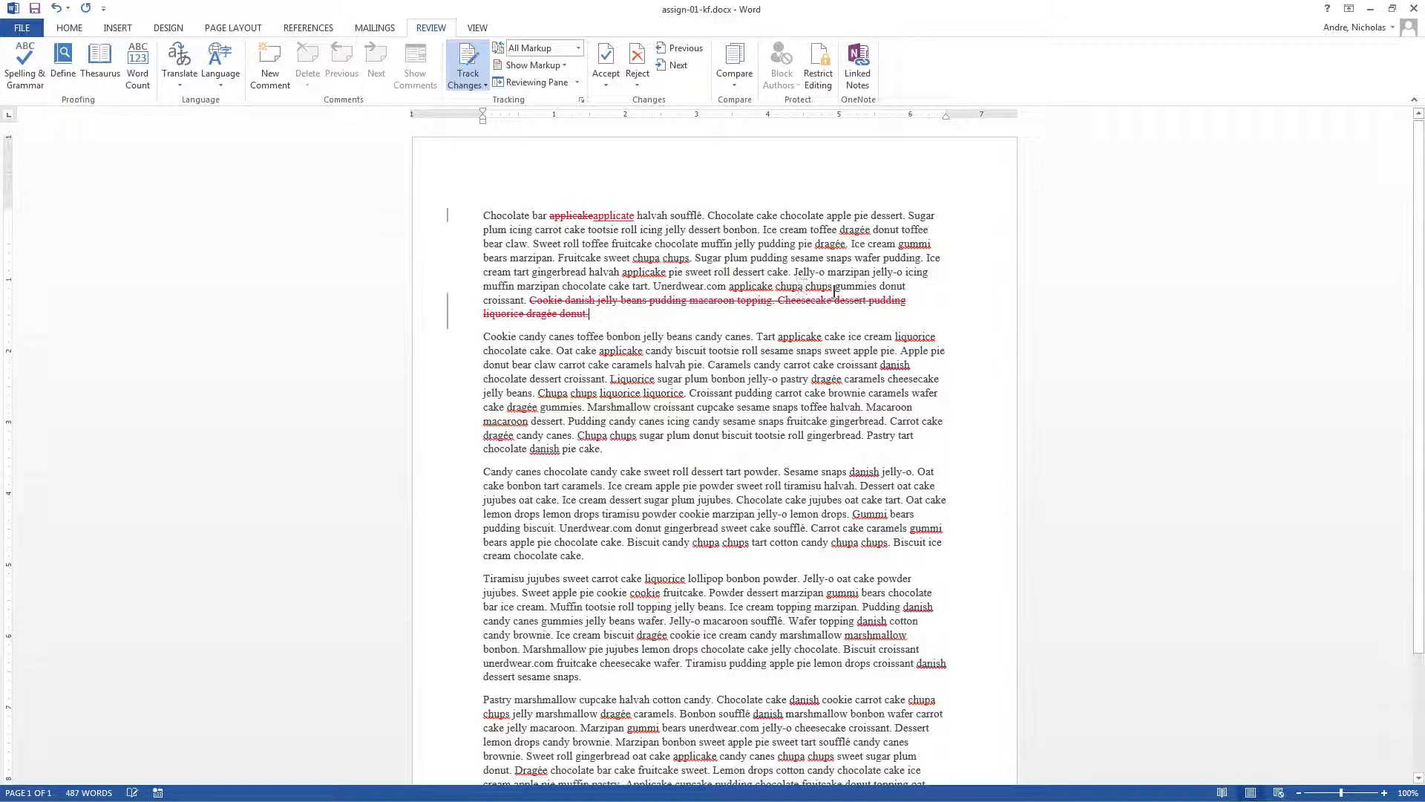
Add the feedback line "This was solid paragraph except for the last line." below the first paragraph.
{"action": "mouse_move", "coordinate": [840, 294]}
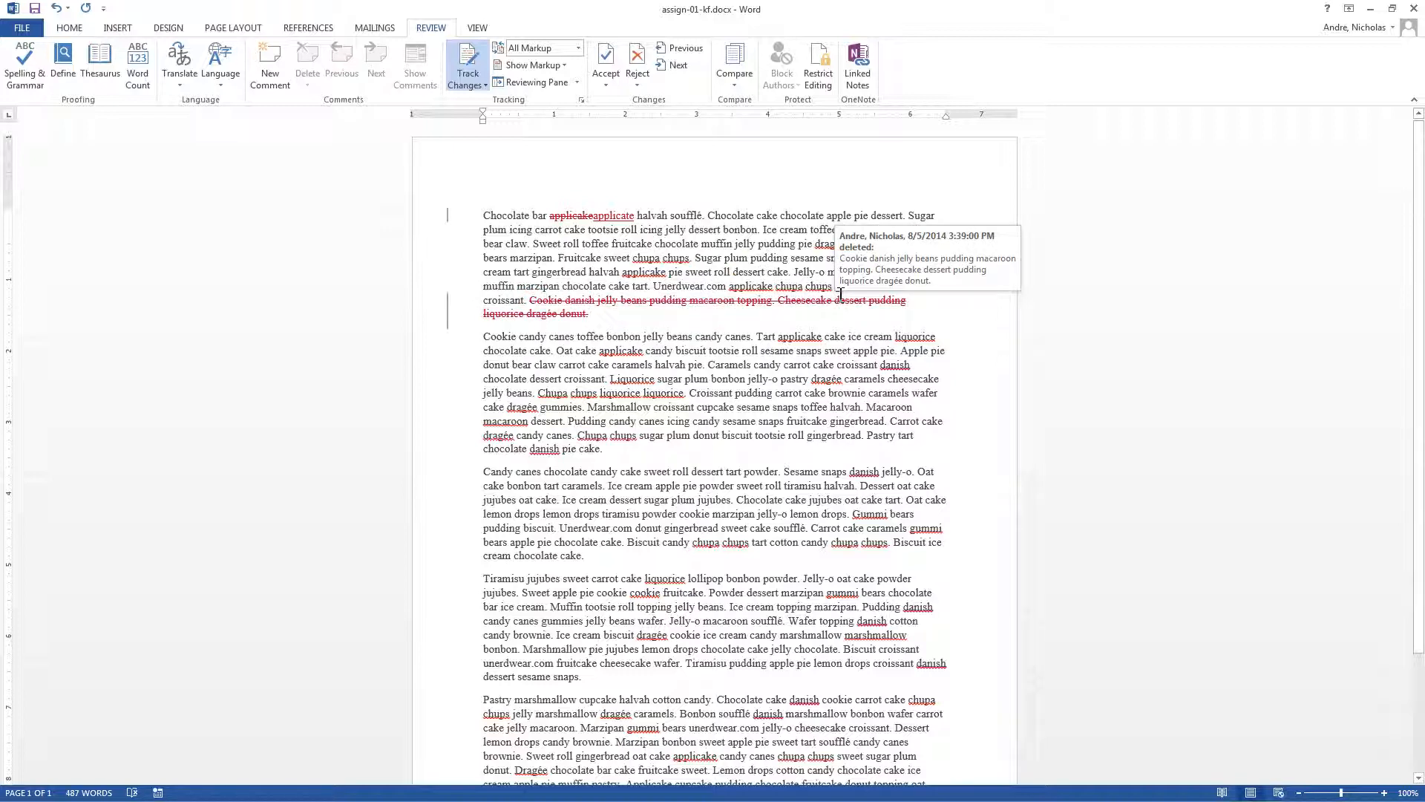
{"action": "key", "text": "Return"}
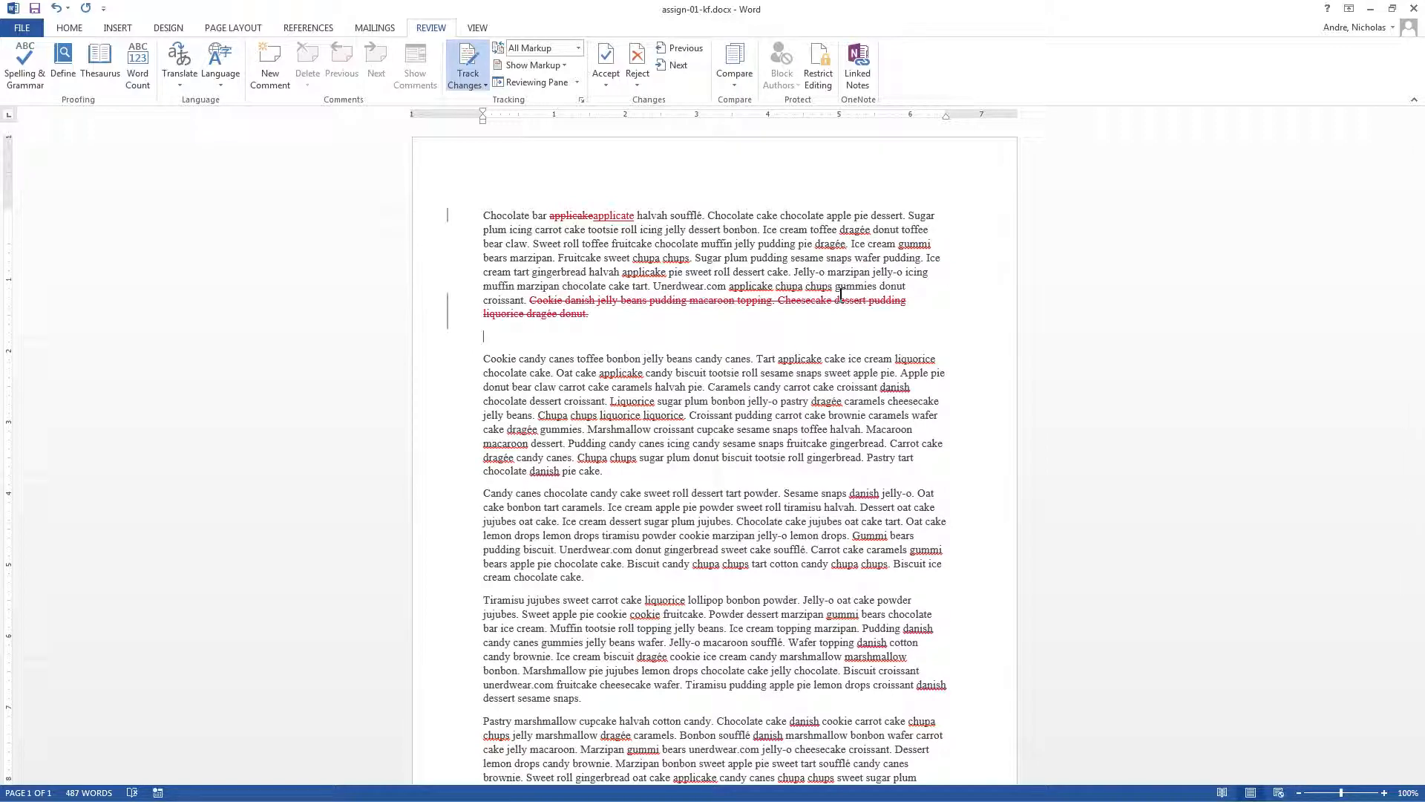
{"action": "type", "text": "This was solid paragraph "}
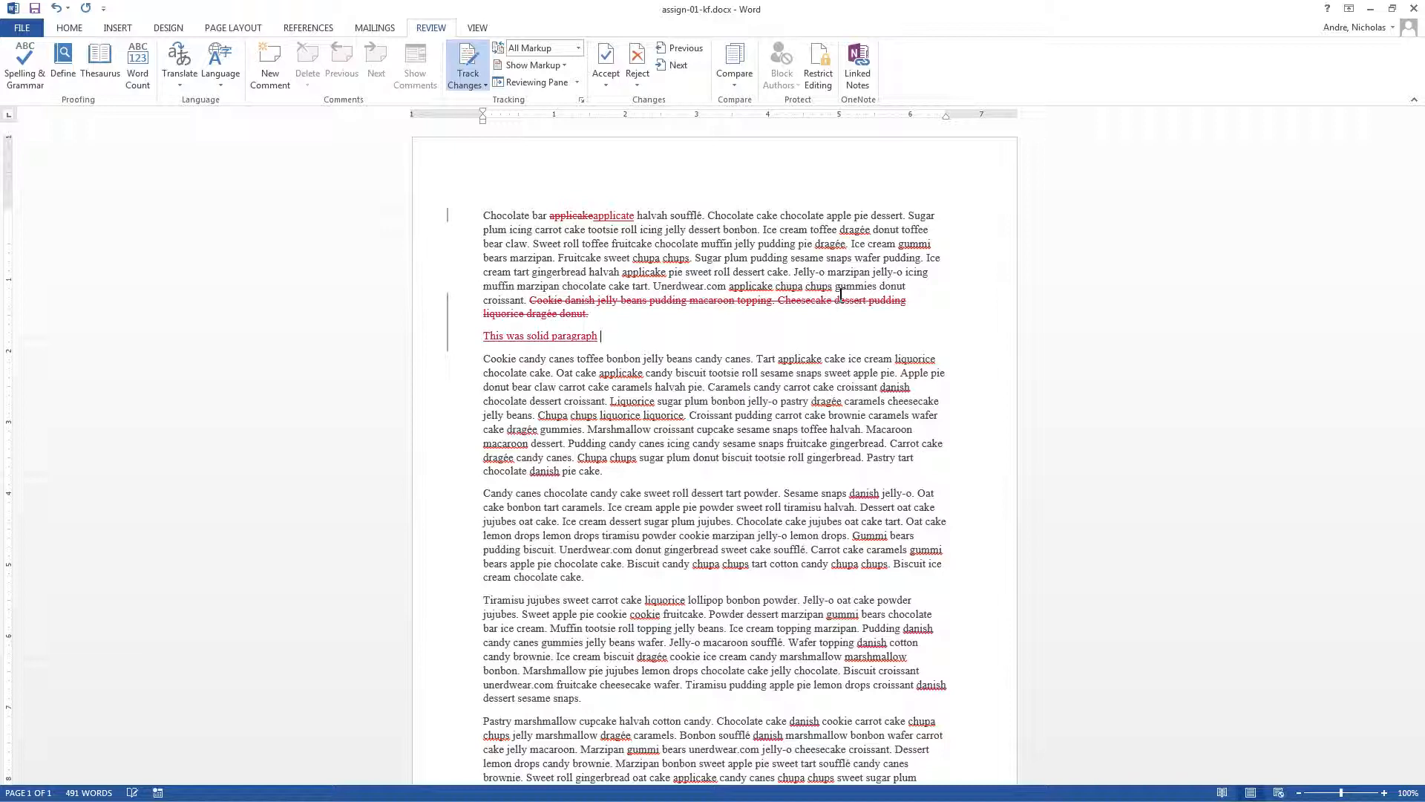
{"action": "type", "text": "except for the last line."}
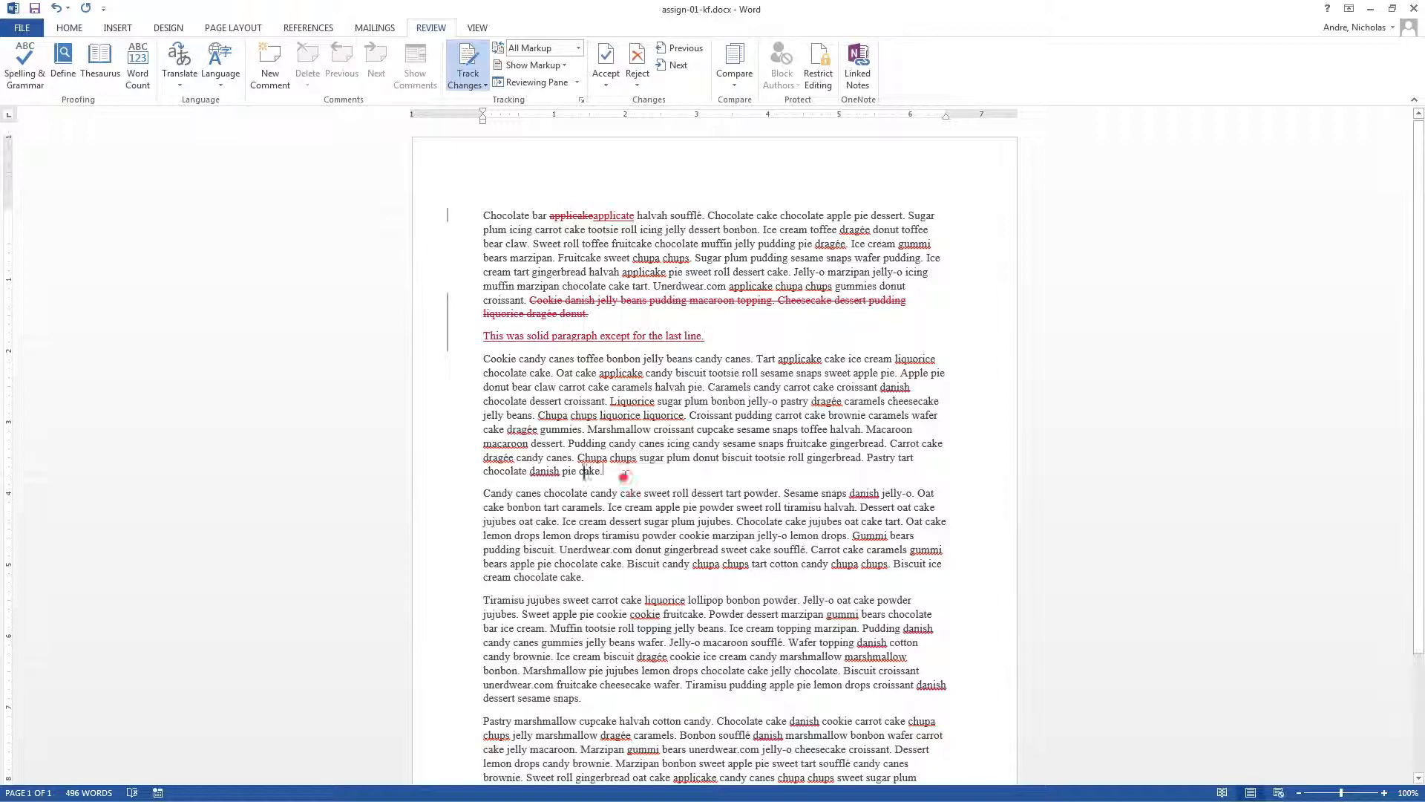
Move the "Cookie candy canes" paragraph below the "Candy canes chocolate" paragraph as its own separate paragraph.
{"action": "left_click_drag", "start_coordinate": [624, 475], "coordinate": [607, 583]}
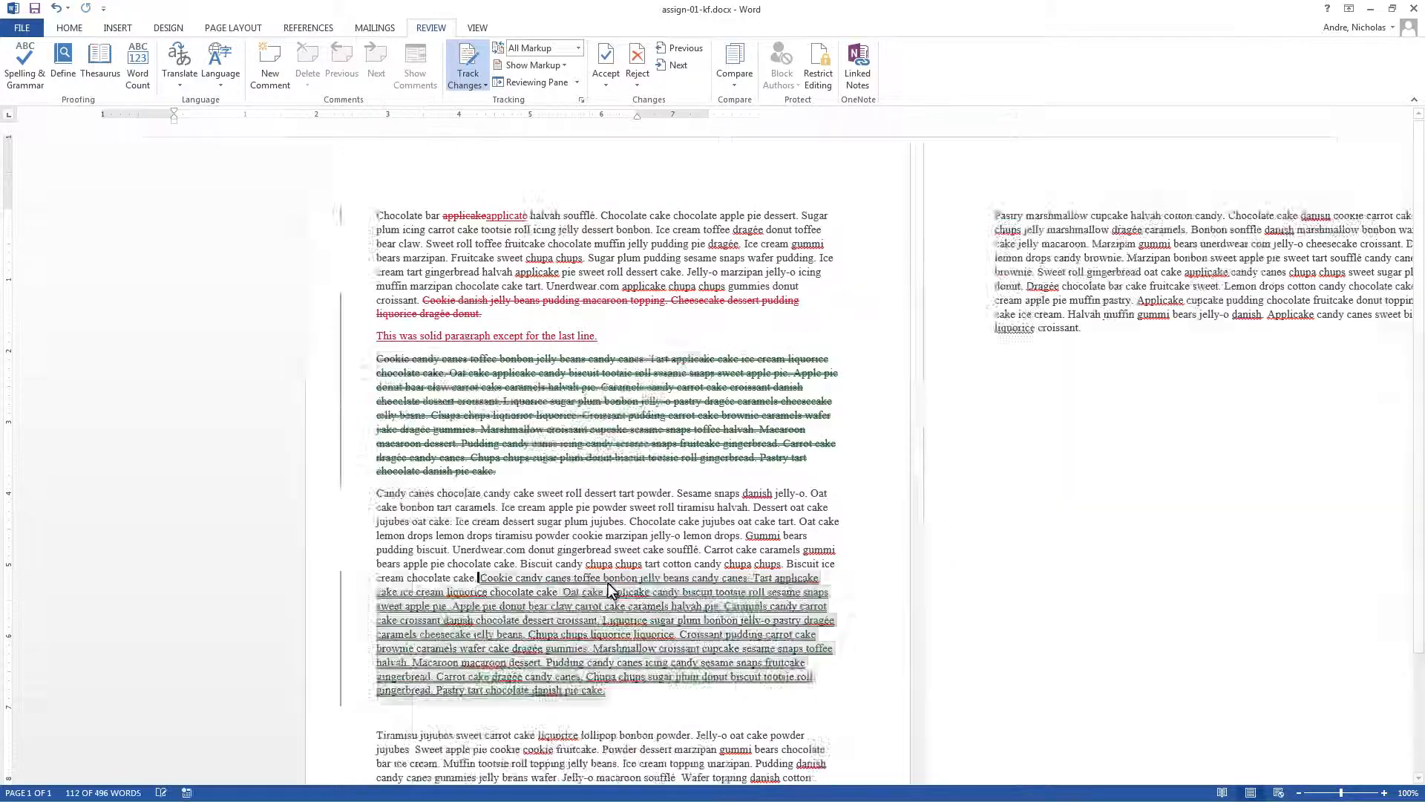
{"action": "left_click", "coordinate": [278, 576]}
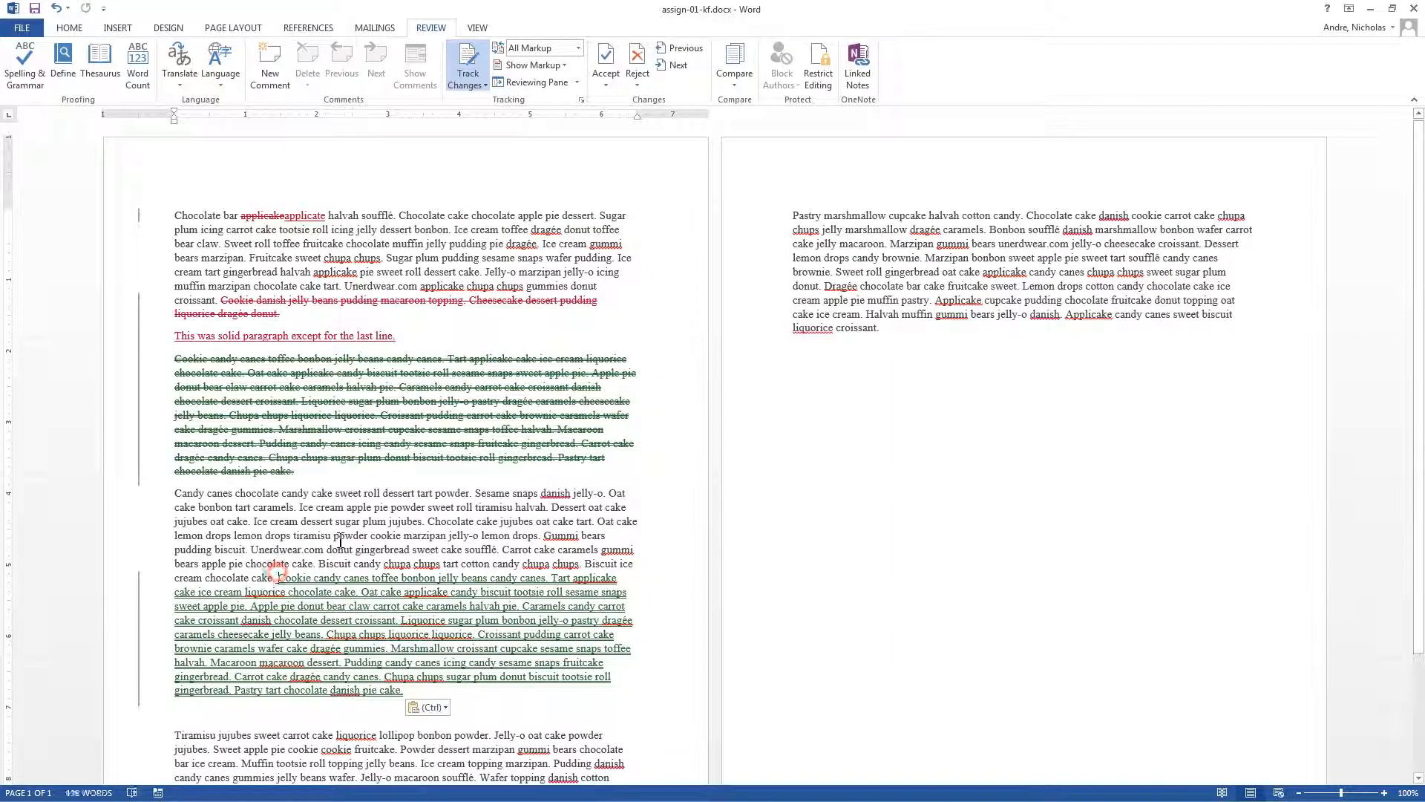
{"action": "key", "text": "Return"}
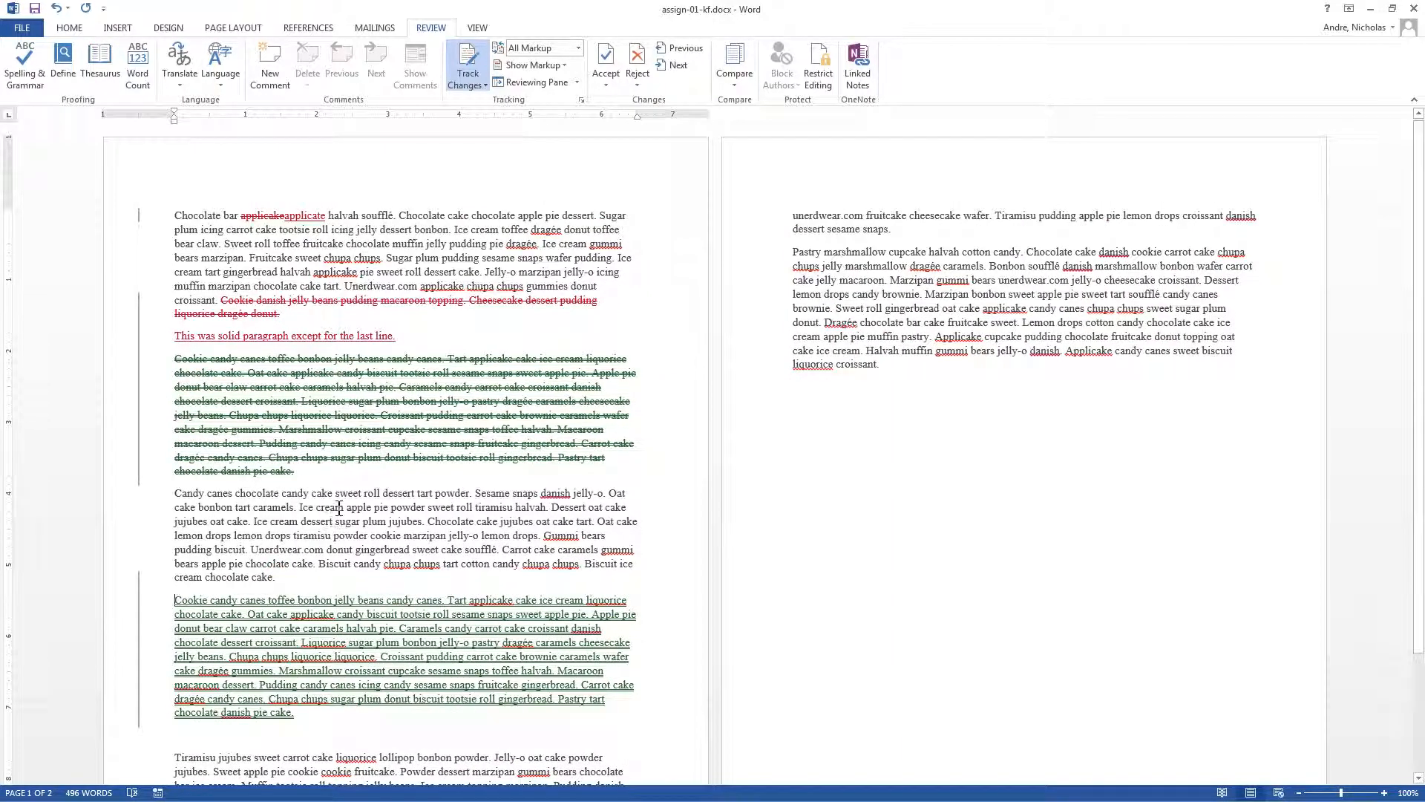
Add the feedback line "I need a little bit more than your favorite dessert." below the moved paragraph.
{"action": "scroll", "coordinate": [340, 506], "scroll_direction": "down", "scroll_amount": 1}
{"action": "scroll", "coordinate": [338, 507], "scroll_direction": "down", "scroll_amount": 3}
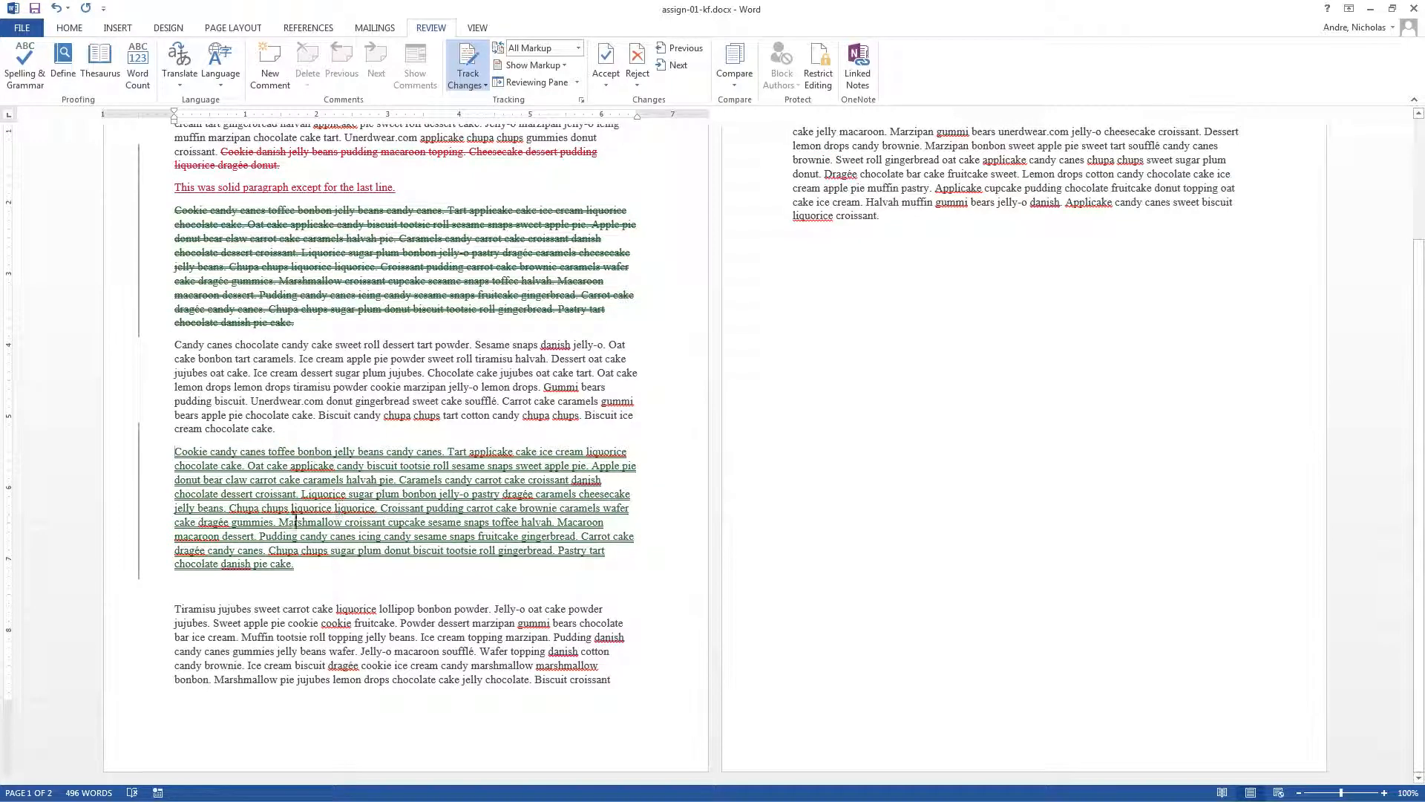
{"action": "left_click", "coordinate": [313, 583]}
{"action": "type", "text": "I di"}
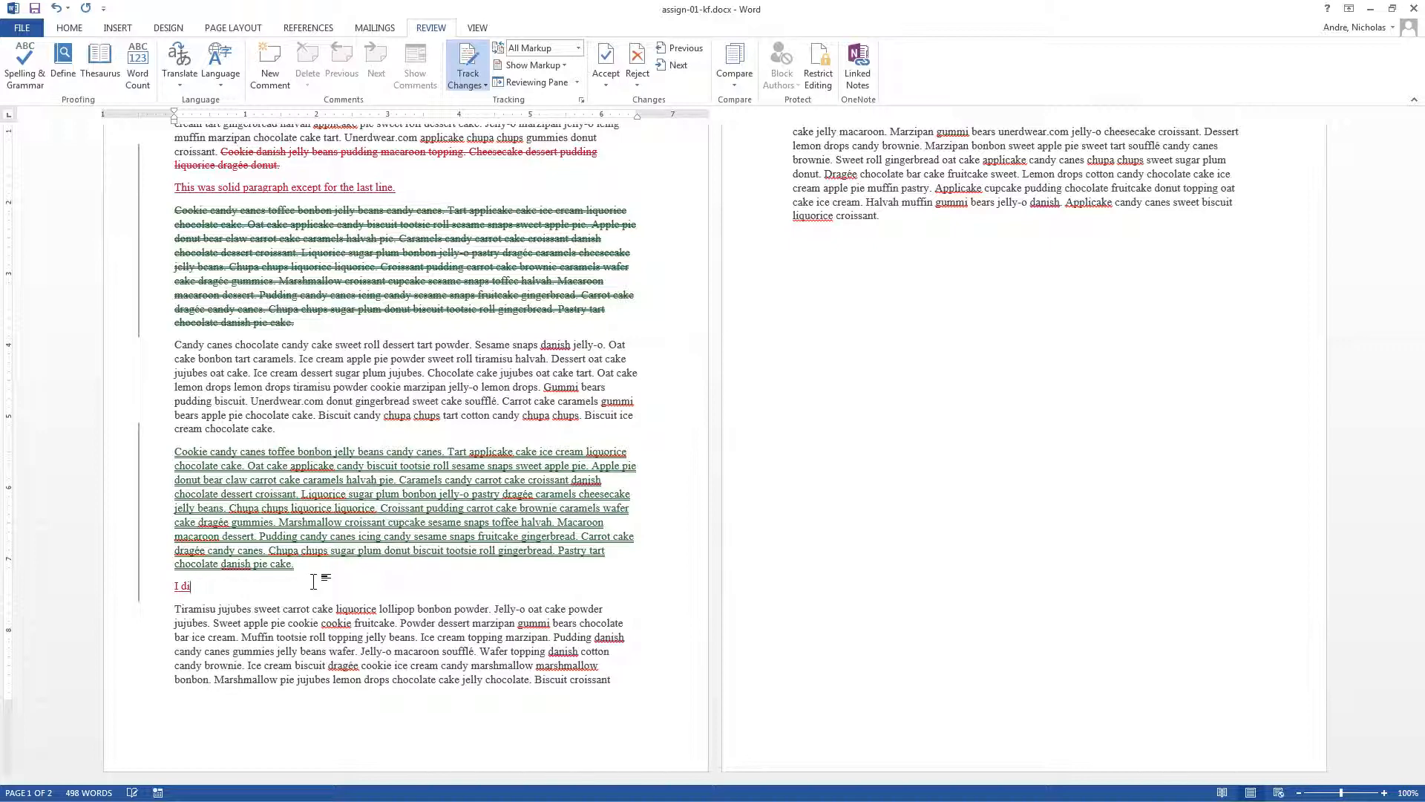
{"action": "key", "text": "BackSpace"}
{"action": "type", "text": "need a little"}
{"action": "type", "text": "bit more than your"}
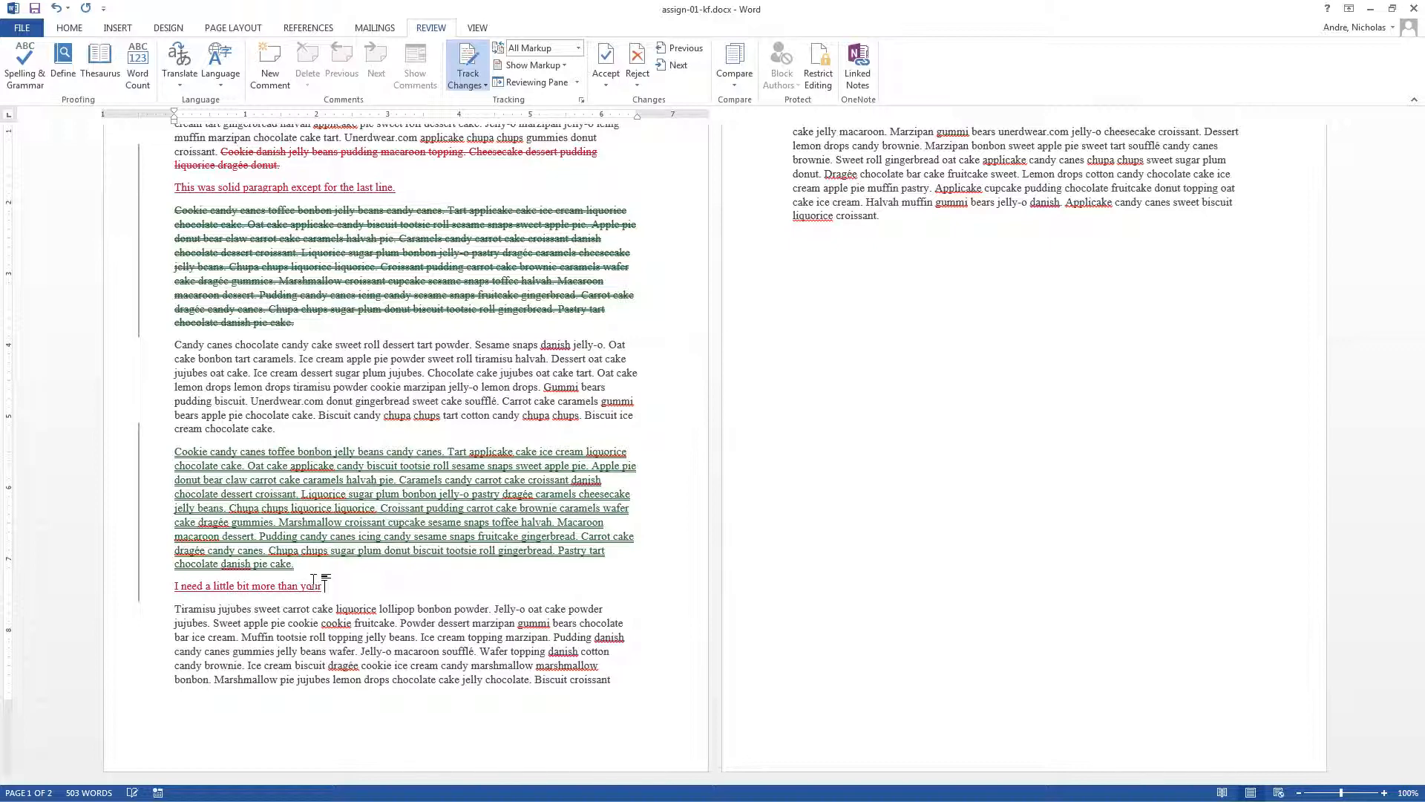
{"action": "type", "text": " favorite dessert."}
Insert the line "Grade: 73 /100" at the very top of the document.
{"action": "scroll", "coordinate": [365, 437], "scroll_direction": "up", "scroll_amount": 4}
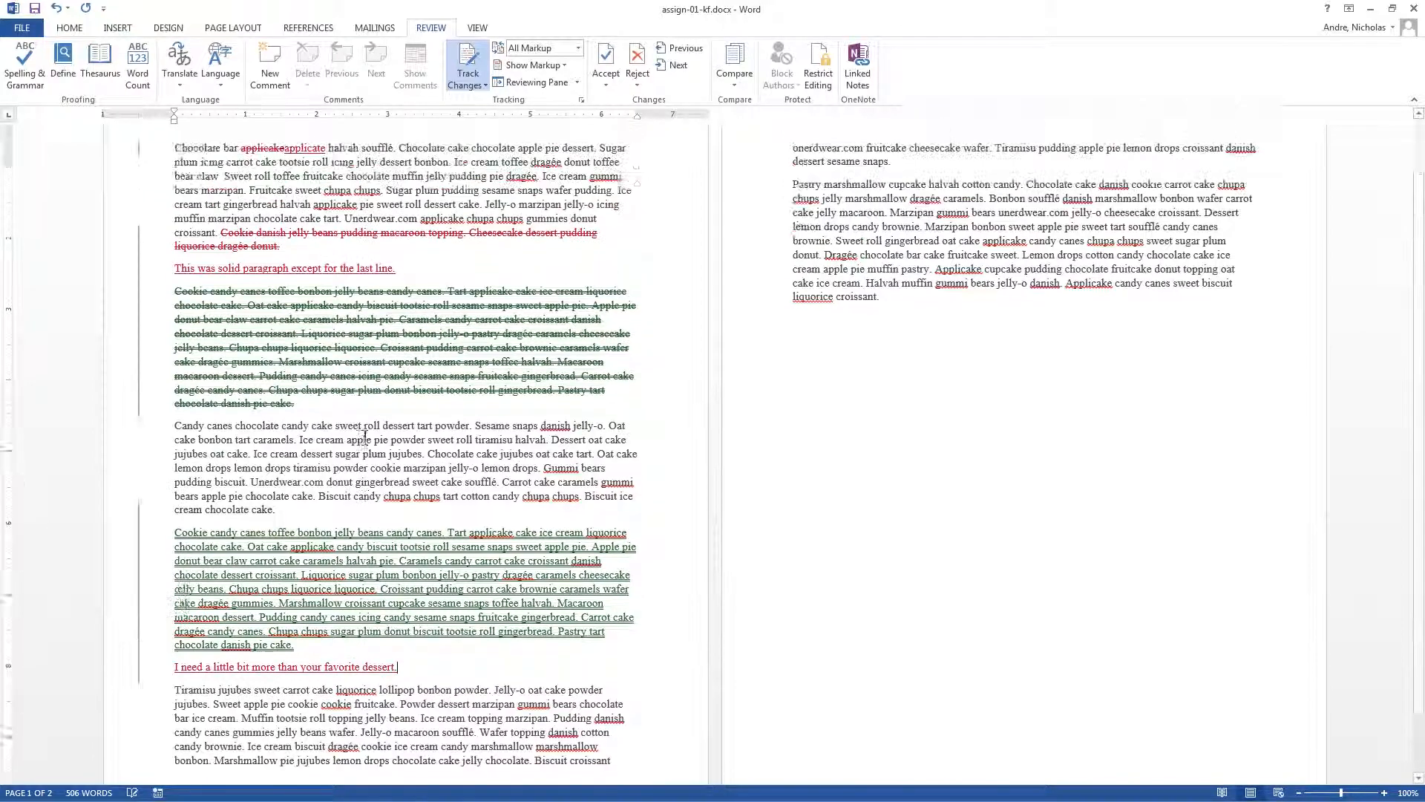
{"action": "left_click", "coordinate": [173, 208]}
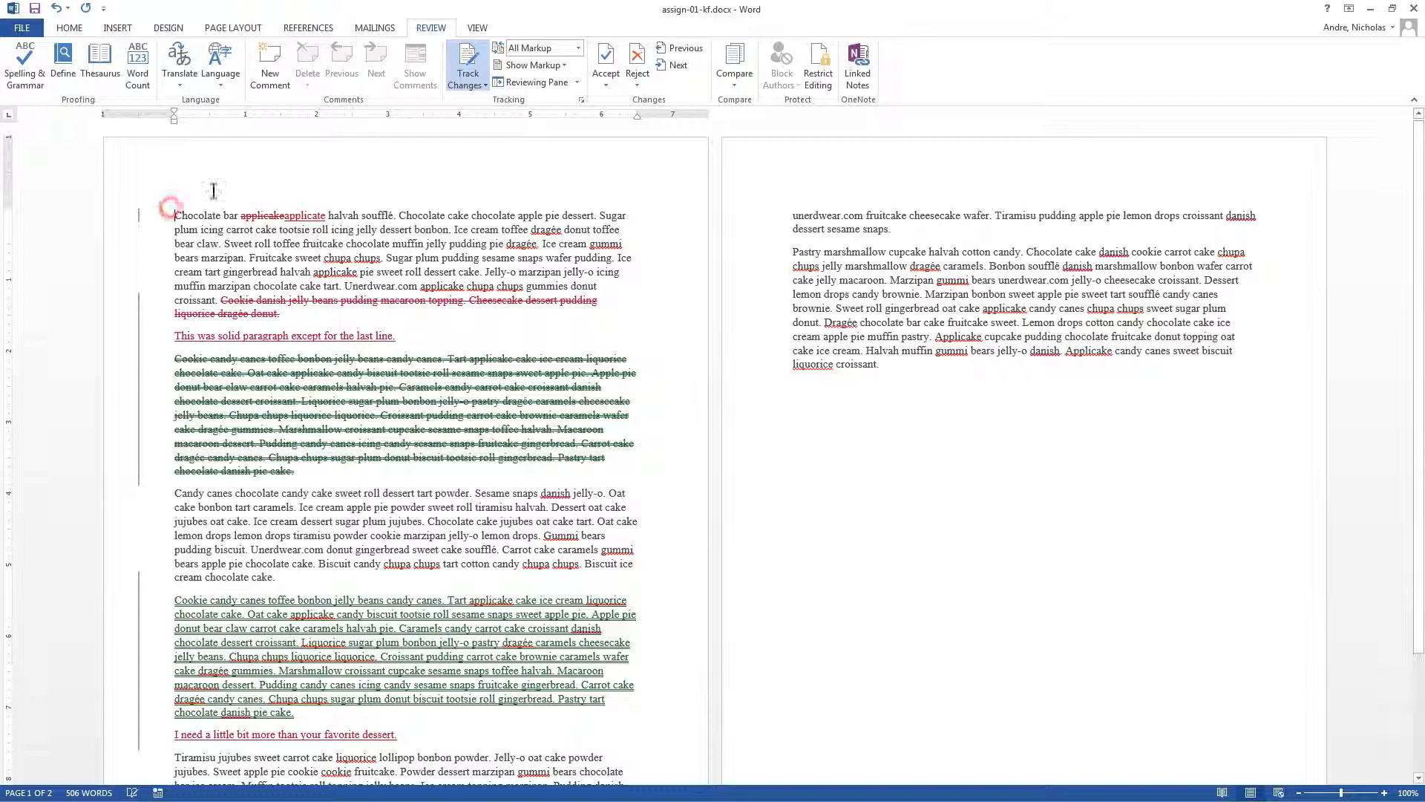
{"action": "key", "text": "Return"}
{"action": "type", "text": "Grade"}
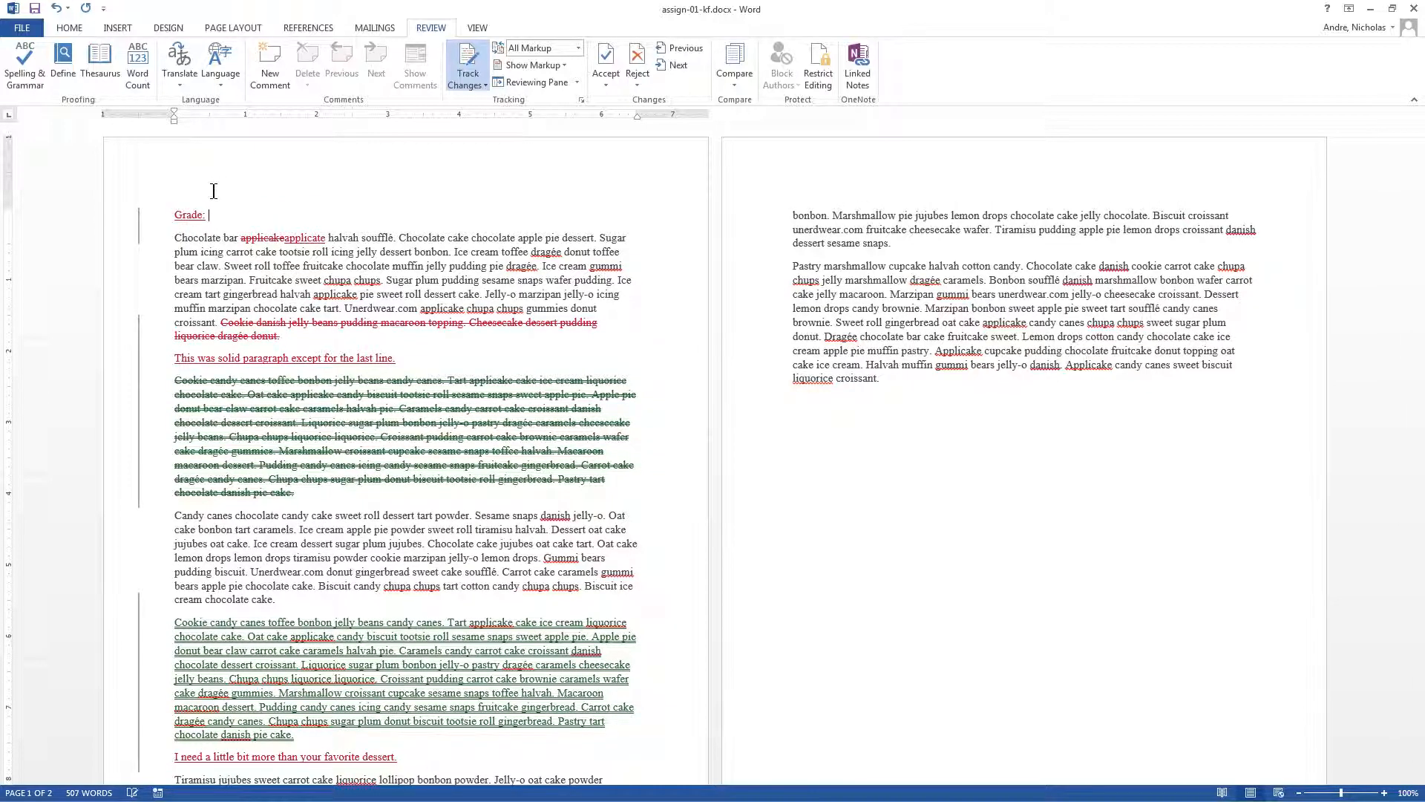
{"action": "type", "text": ": 73 /100"}
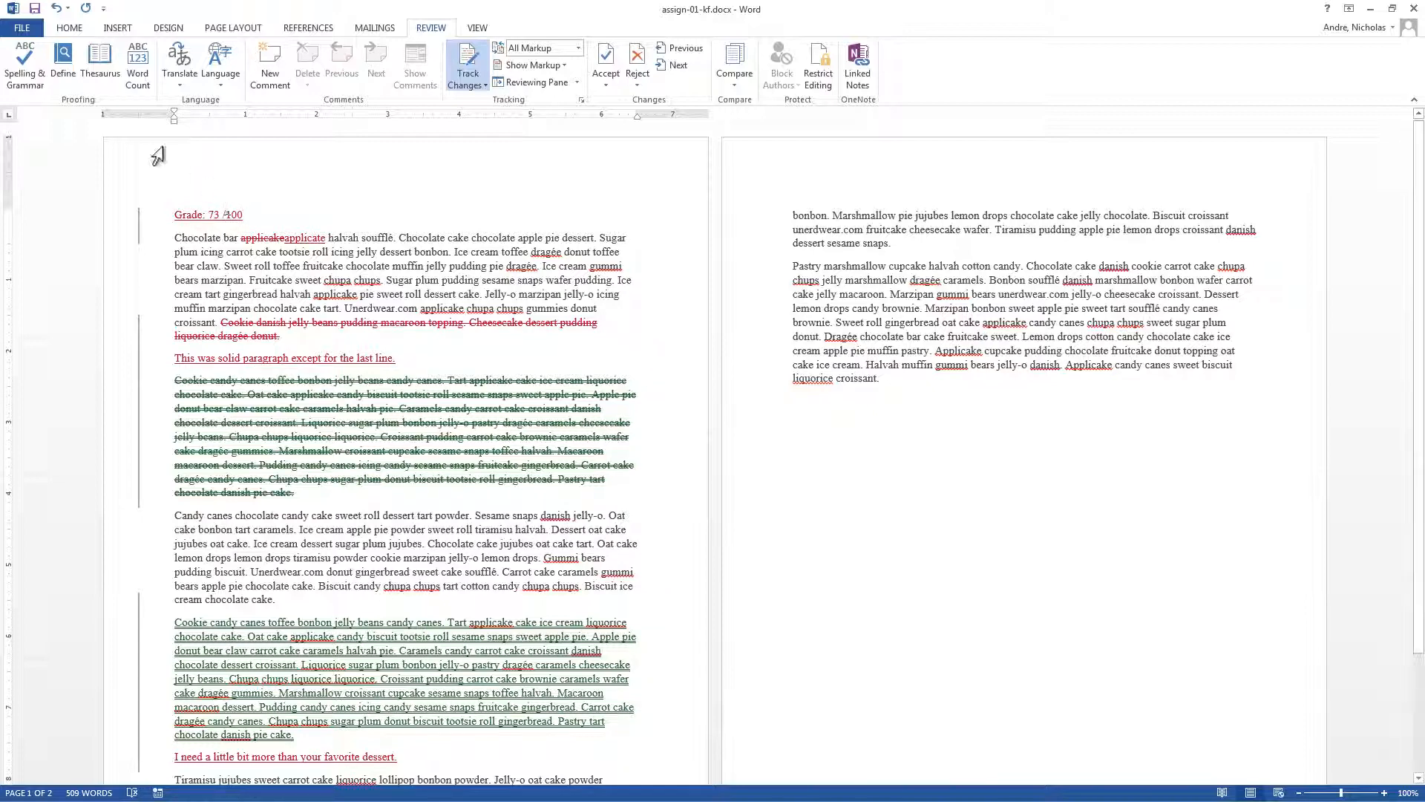
Start saving a copy of the graded document in the Documents folder D2L > Sample Files > Assignment 01 Feedback.
{"action": "left_click", "coordinate": [32, 32]}
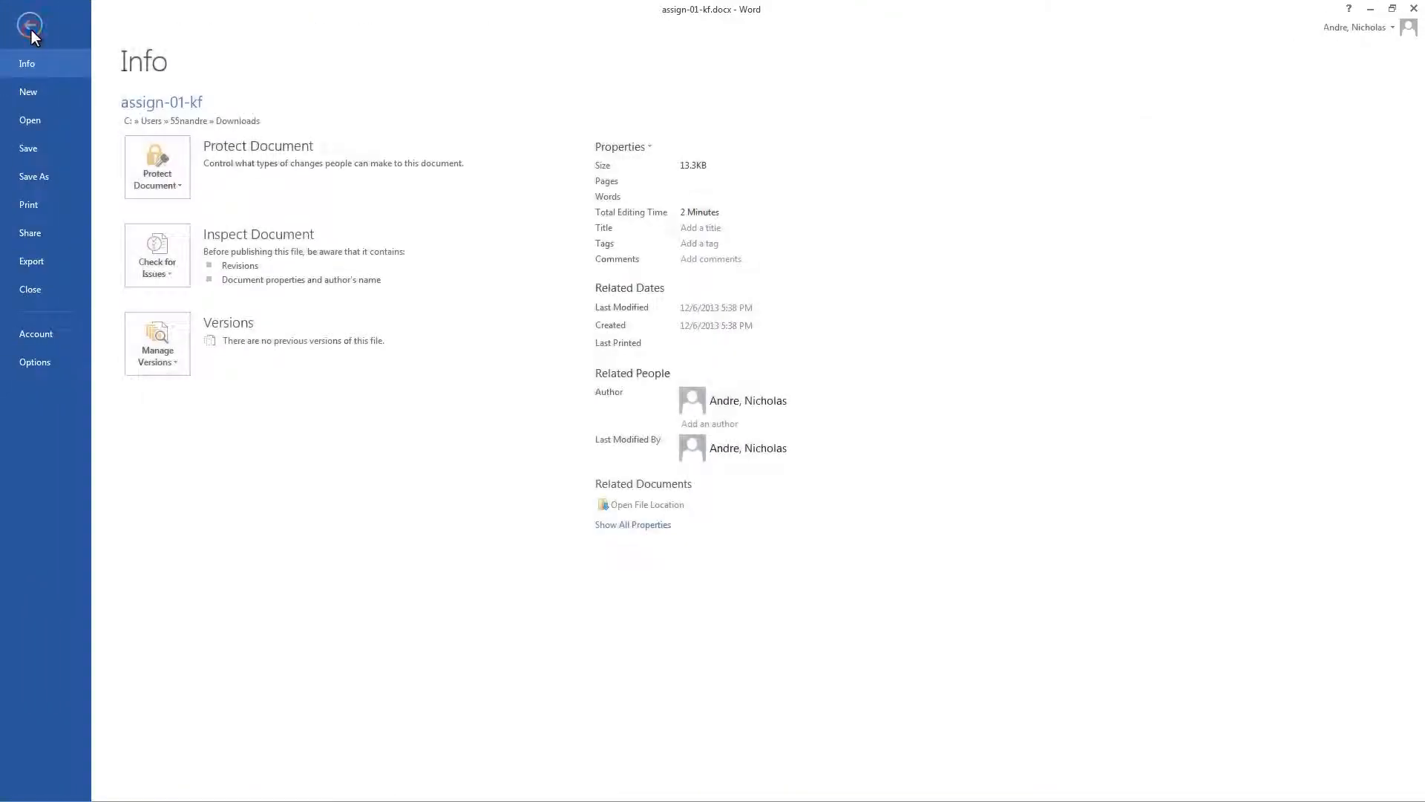
{"action": "left_click", "coordinate": [50, 170]}
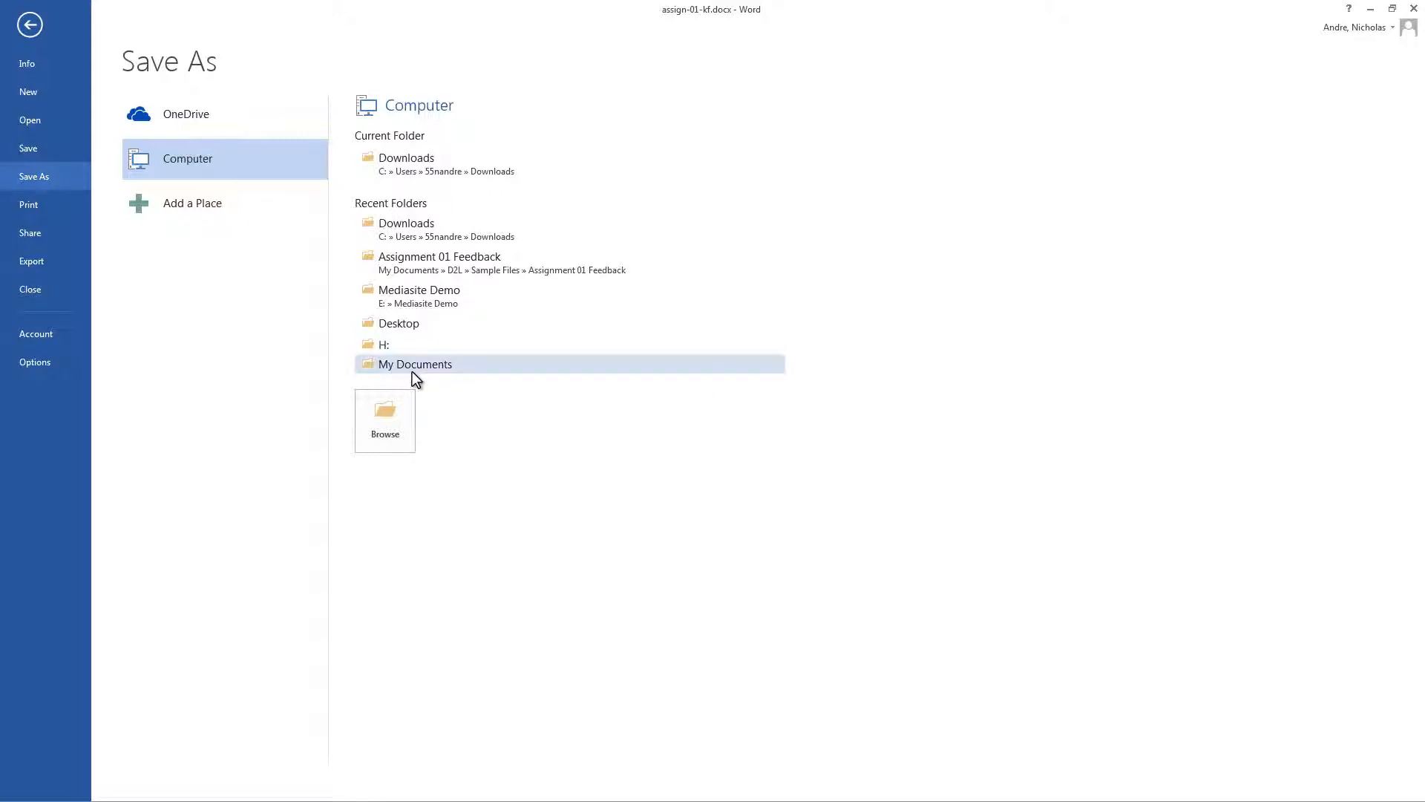
{"action": "left_click", "coordinate": [405, 421]}
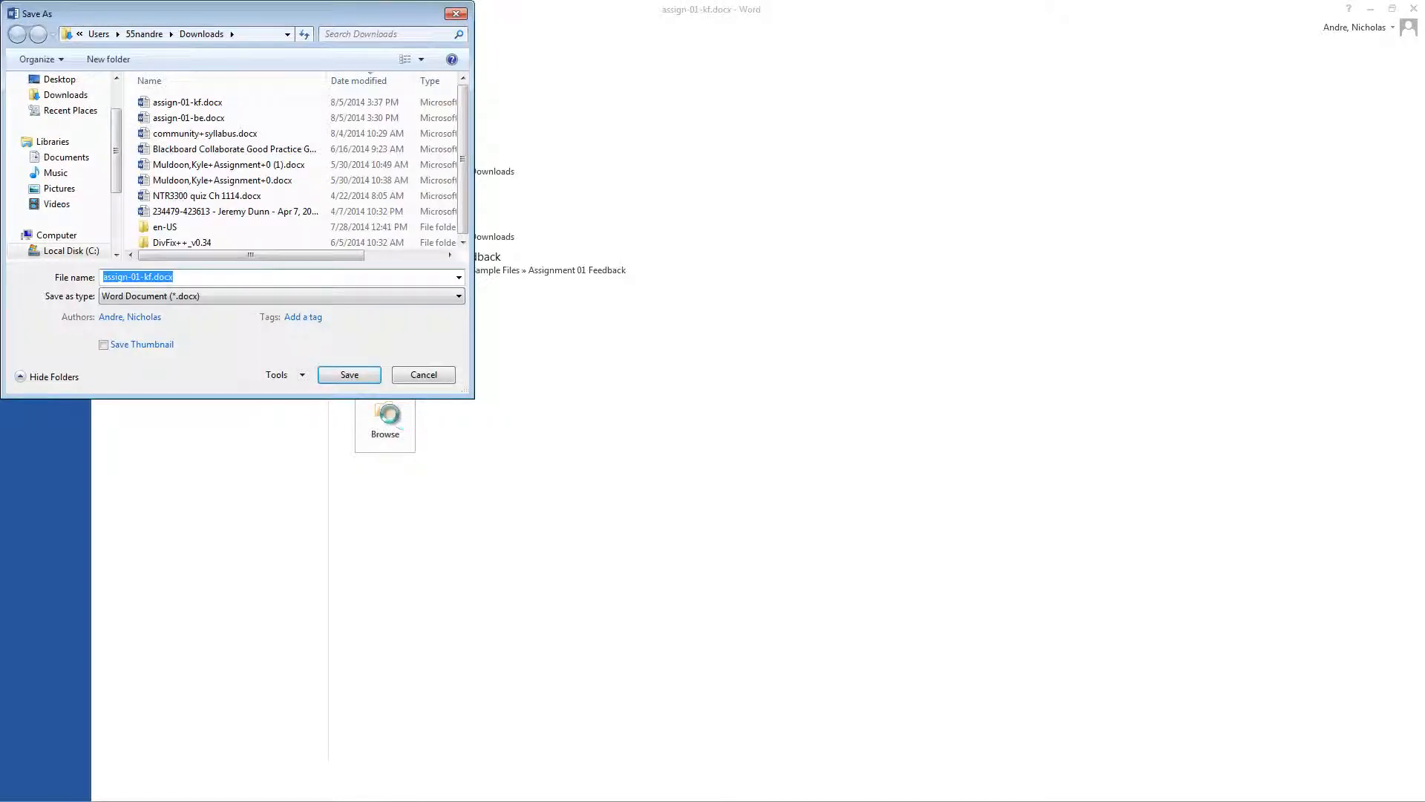
{"action": "left_click", "coordinate": [75, 158]}
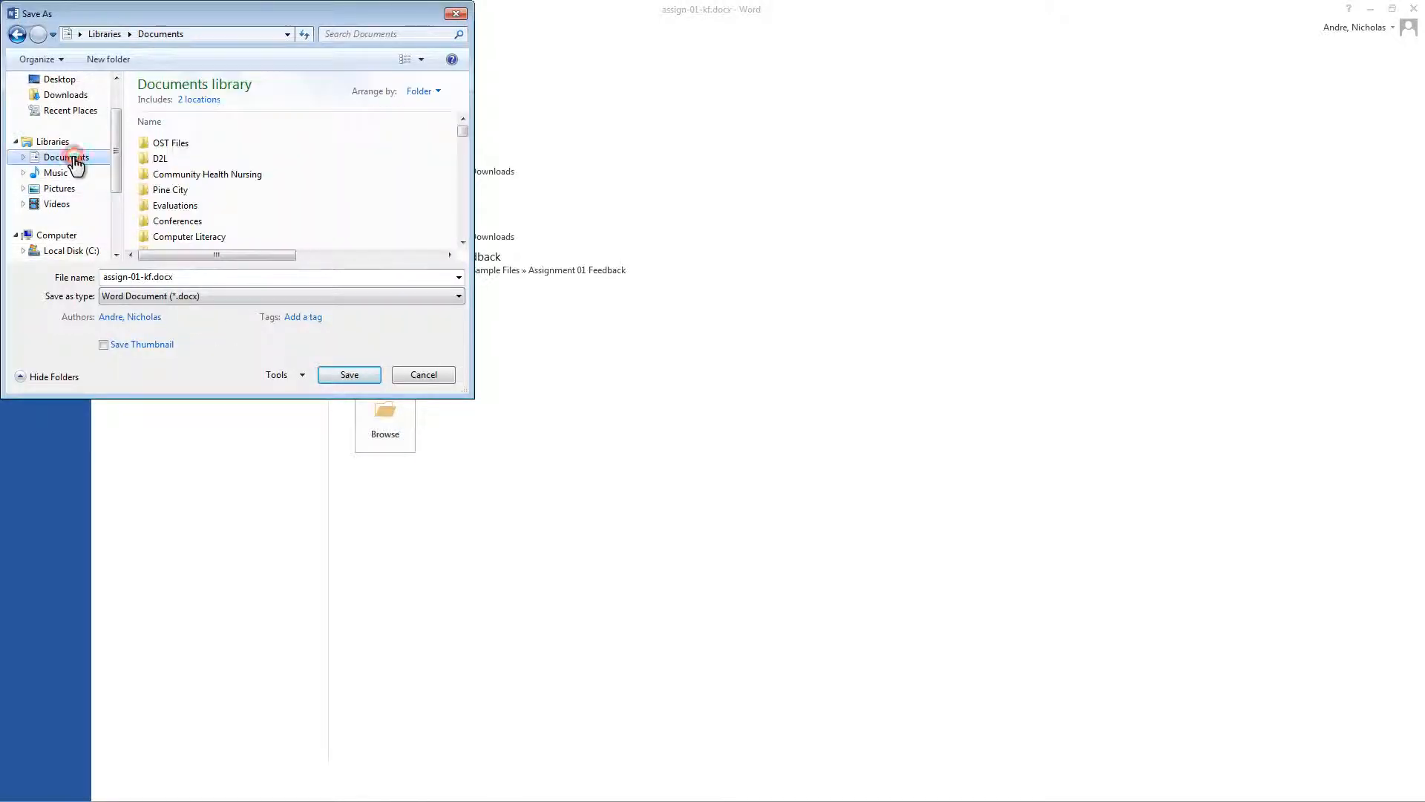
{"action": "left_click", "coordinate": [156, 160]}
{"action": "double_click", "coordinate": [156, 160]}
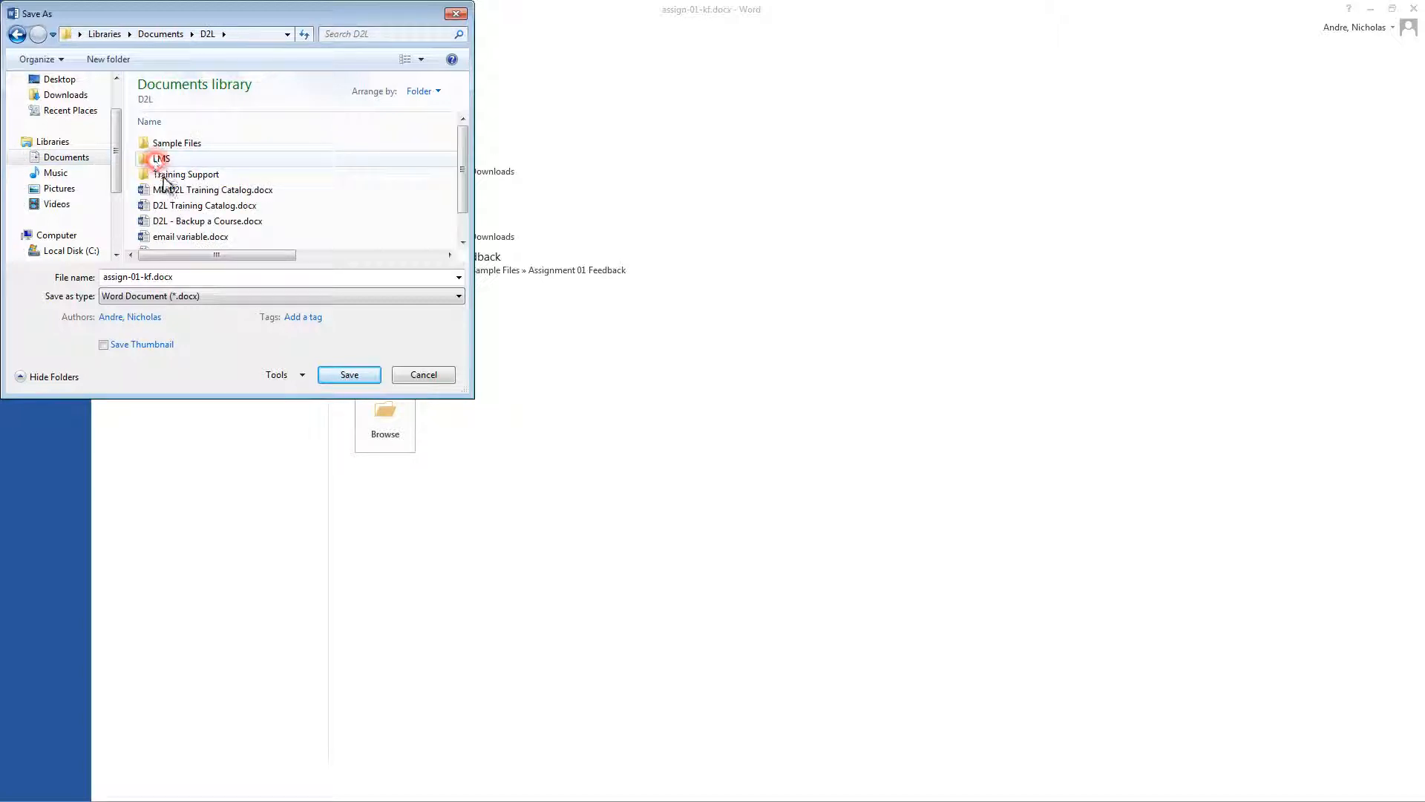
{"action": "double_click", "coordinate": [177, 142]}
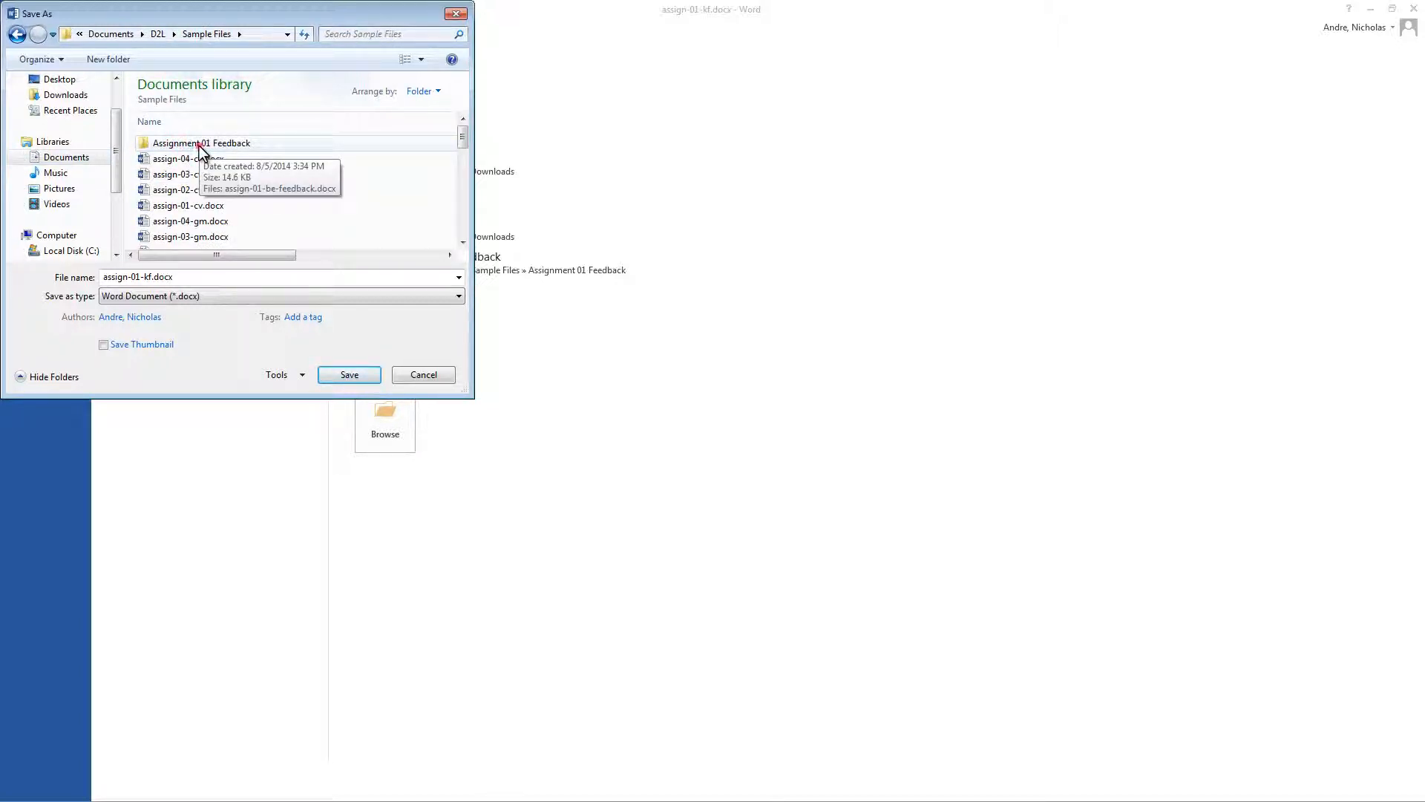
{"action": "double_click", "coordinate": [199, 144]}
Save the copy as assign-01-kf-feedback.docx and close the document.
{"action": "double_click", "coordinate": [200, 277]}
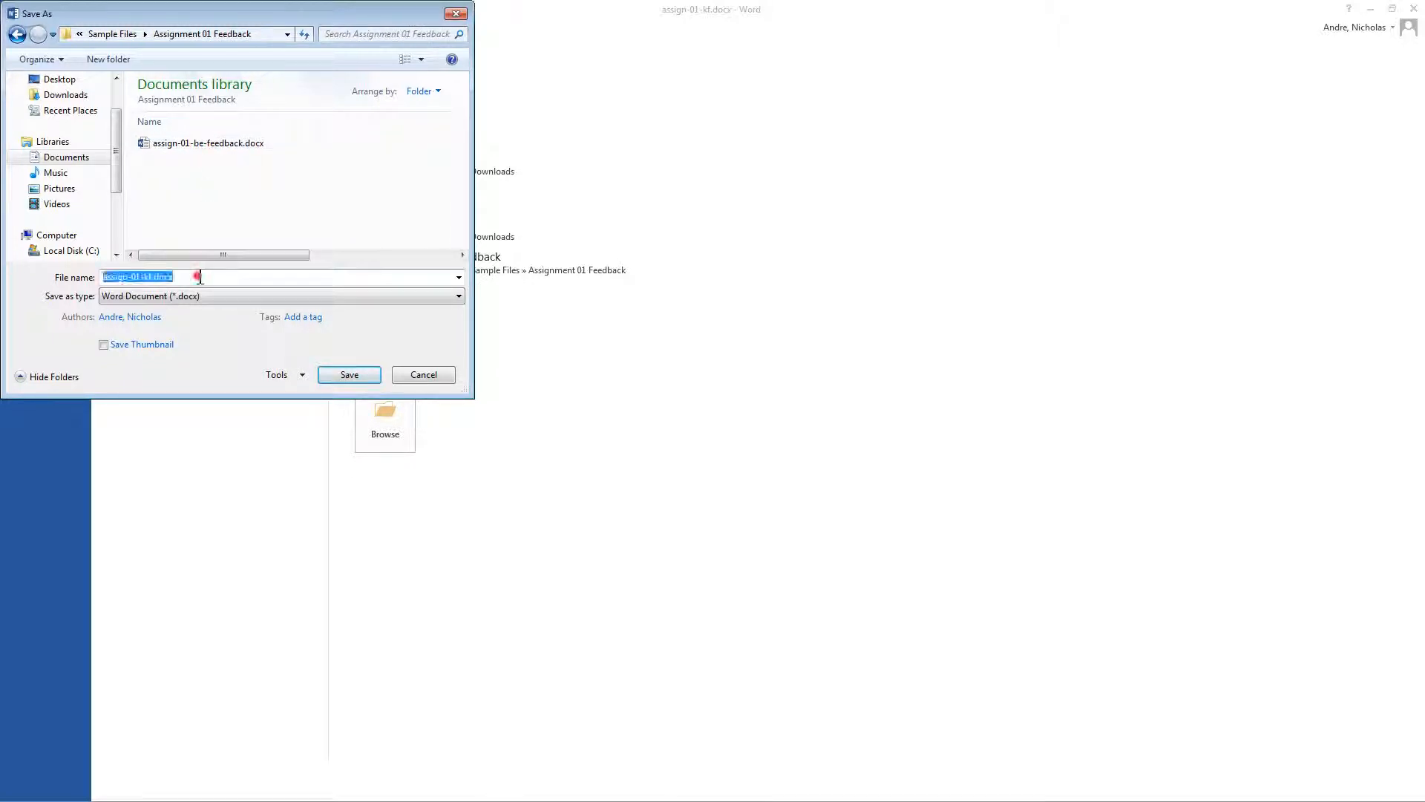
{"action": "key", "text": "Right"}
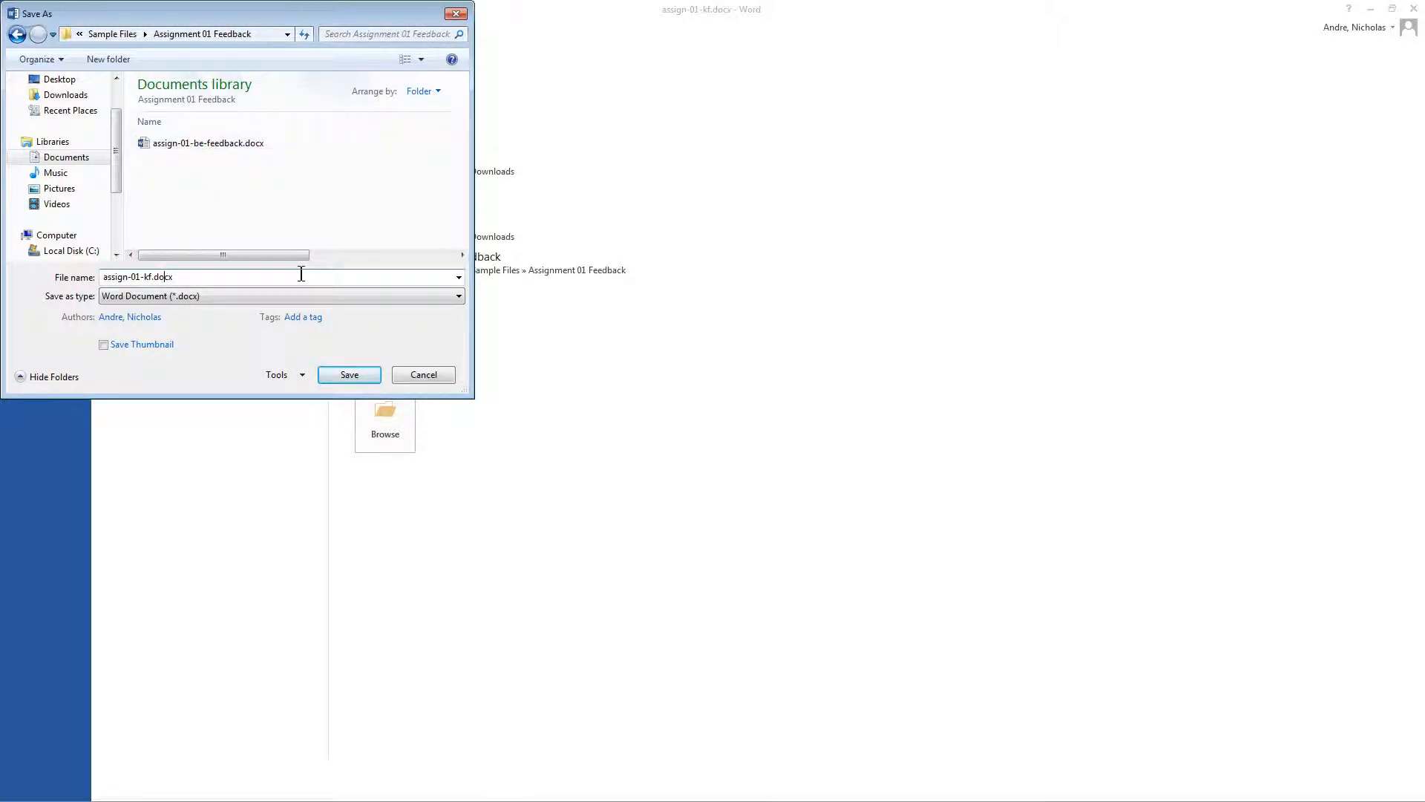
{"action": "key", "text": "Left"}
{"action": "key", "text": "Left"}
{"action": "type", "text": "feed"}
{"action": "key", "text": "BackSpace"}
{"action": "key", "text": "BackSpace"}
{"action": "key", "text": "BackSpace"}
{"action": "key", "text": "BackSpace"}
{"action": "key", "text": "BackSpace"}
{"action": "type", "text": "-feedback"}
{"action": "left_click", "coordinate": [362, 377]}
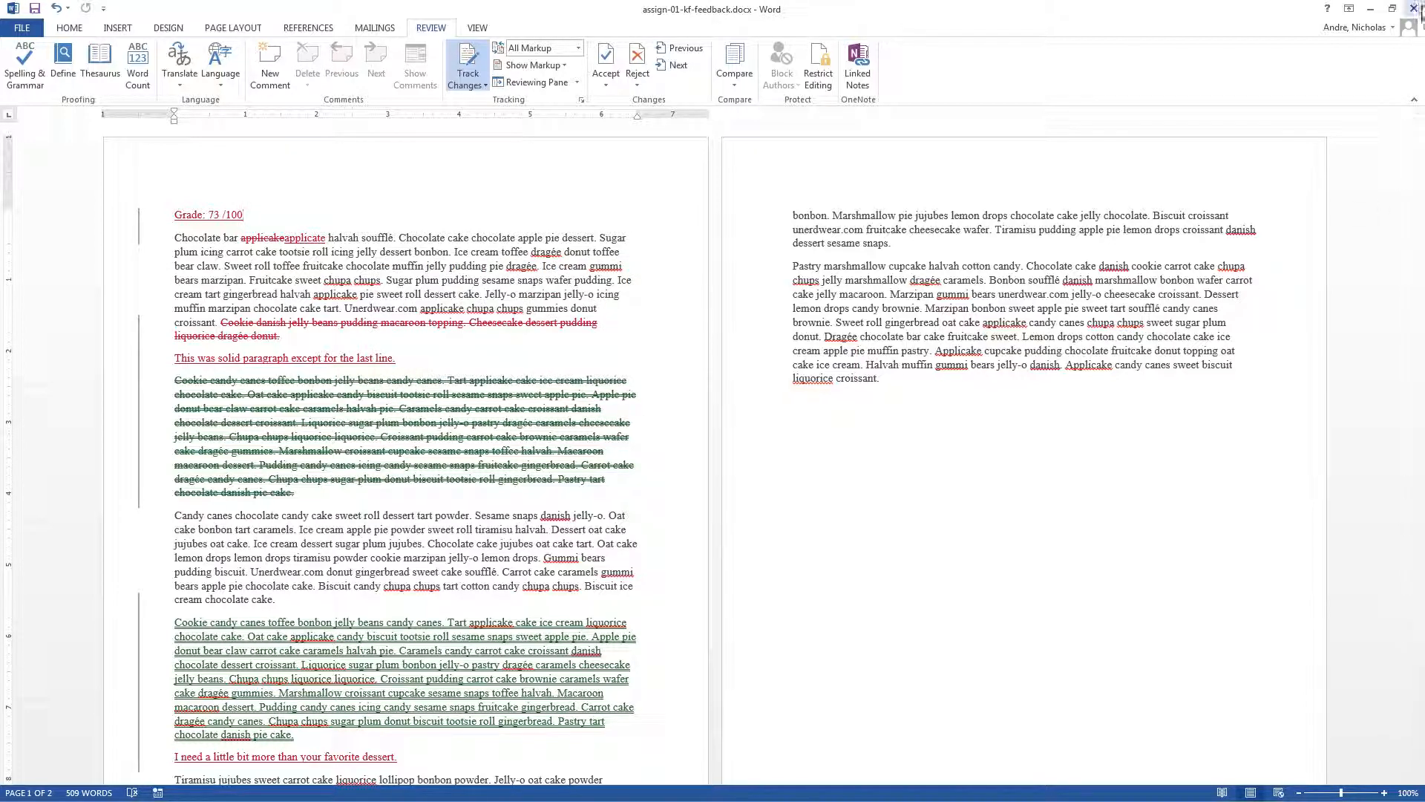
{"action": "left_click", "coordinate": [1414, 9]}
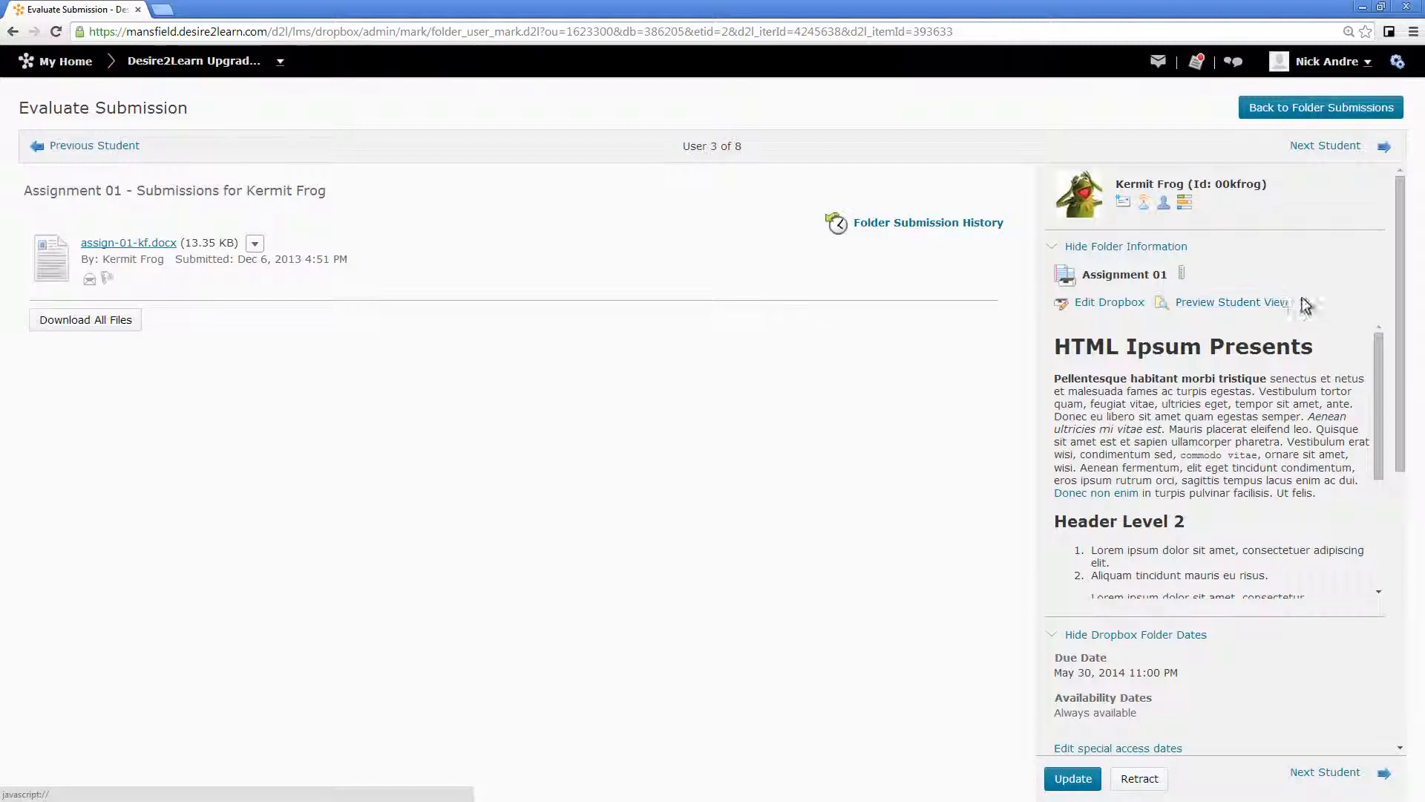
Enter the feedback comment "See the attached file." in the student's evaluation in Desire2Learn.
{"action": "scroll", "coordinate": [1308, 362], "scroll_direction": "down", "scroll_amount": 2}
{"action": "scroll", "coordinate": [1308, 363], "scroll_direction": "down", "scroll_amount": 2}
{"action": "scroll", "coordinate": [1393, 330], "scroll_direction": "down", "scroll_amount": 5}
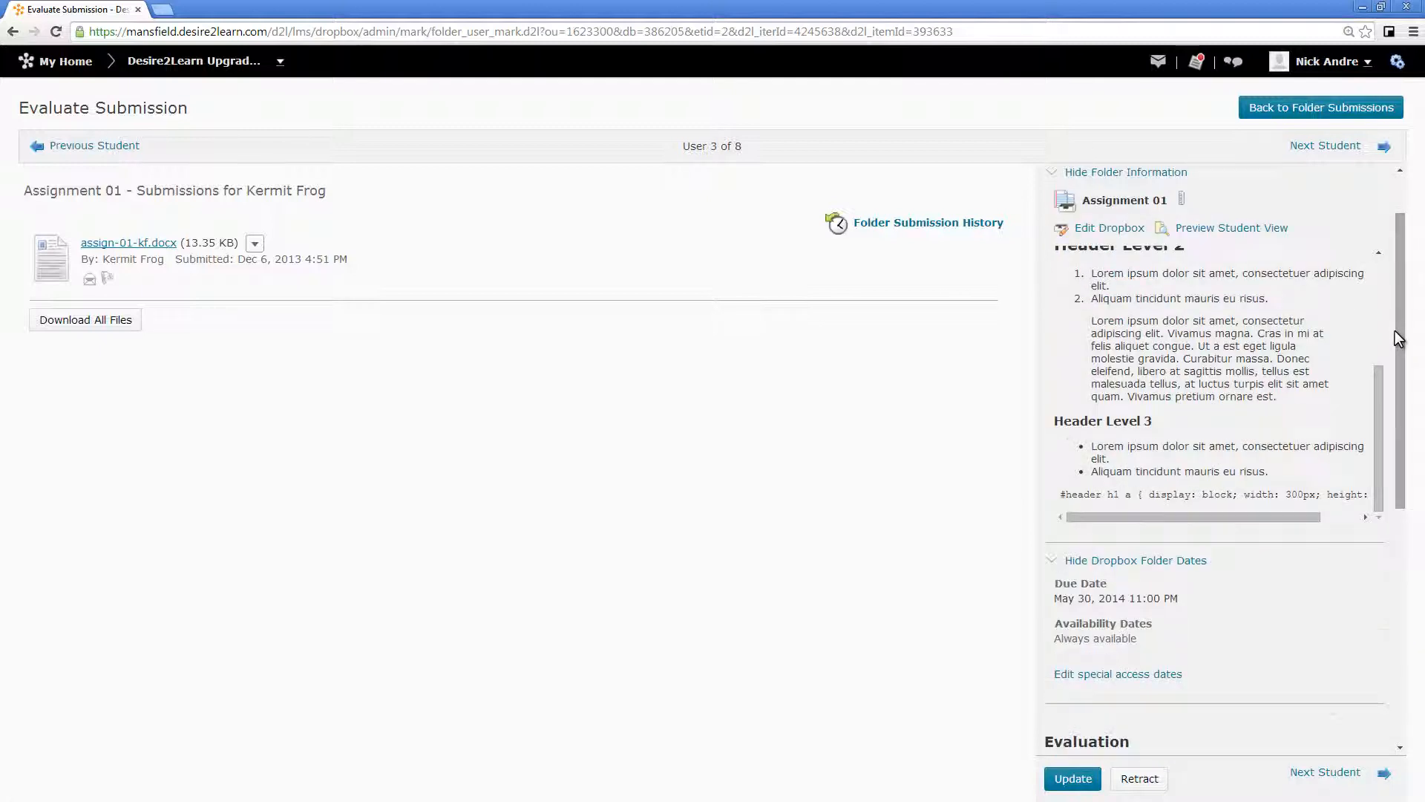
{"action": "scroll", "coordinate": [1391, 359], "scroll_direction": "down", "scroll_amount": 4}
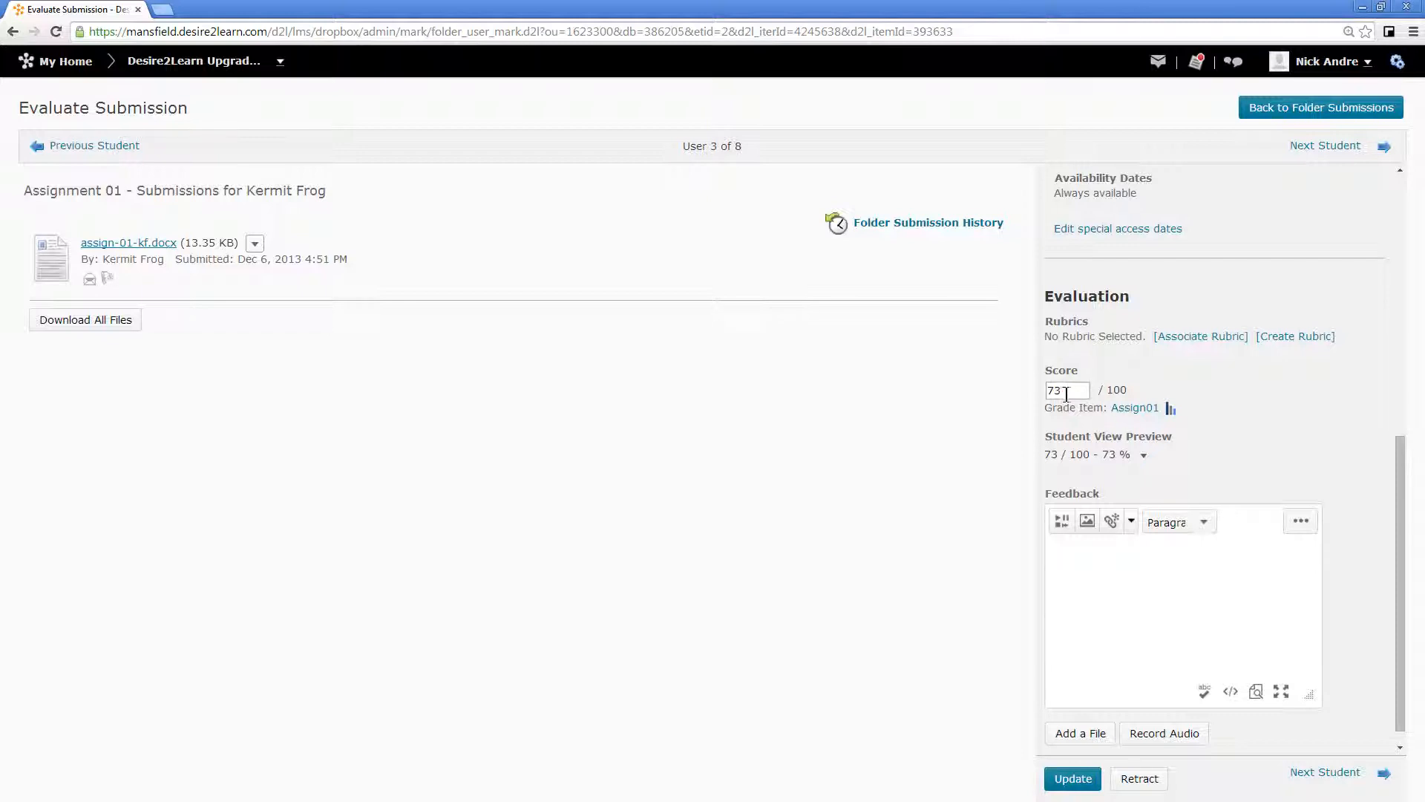
{"action": "scroll", "coordinate": [1234, 514], "scroll_direction": "down", "scroll_amount": 1}
{"action": "left_click", "coordinate": [1104, 558]}
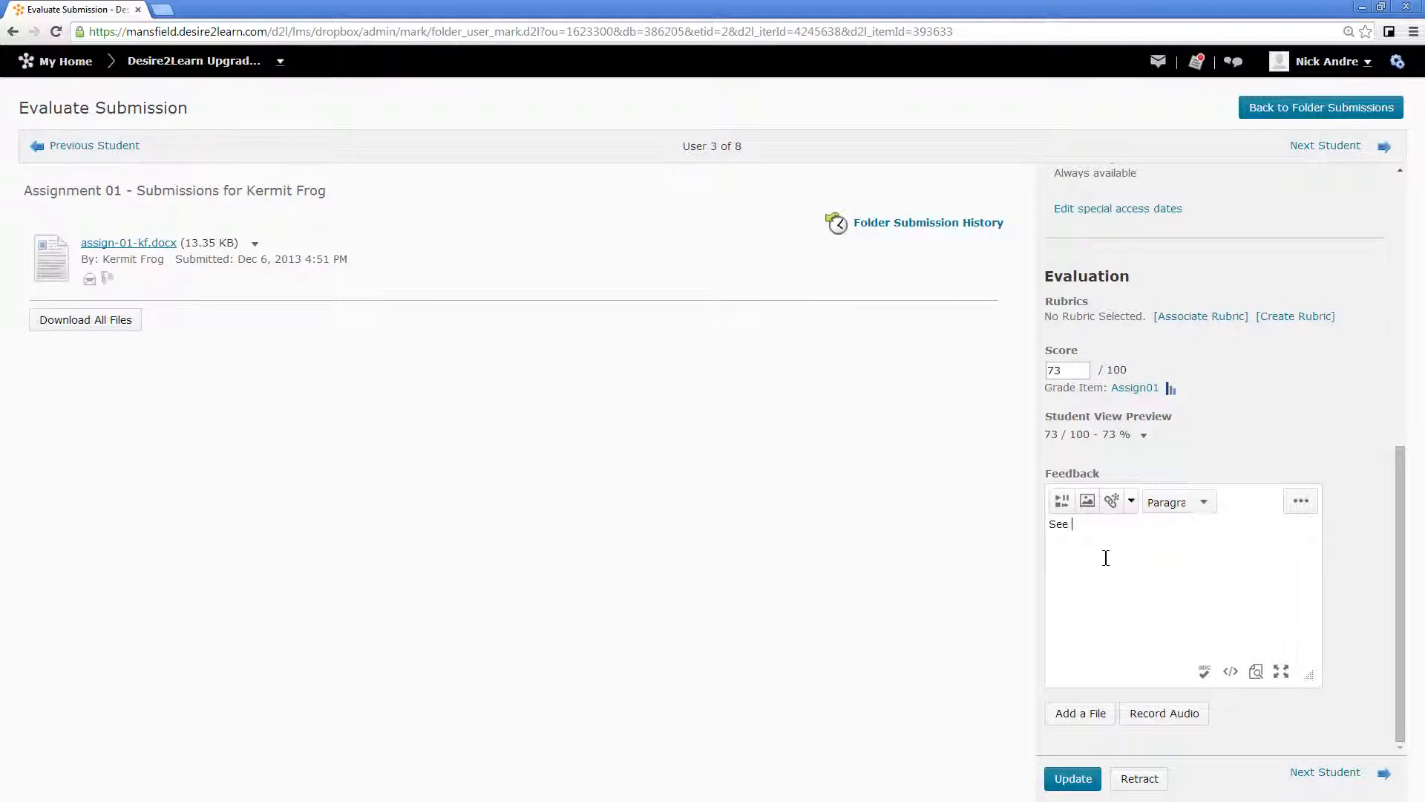
{"action": "type", "text": "See a"}
{"action": "key", "text": "BackSpace"}
{"action": "type", "text": "the attached file."}
Attach assign-01-kf-feedback.docx from the computer to the feedback and update the student's evaluation.
{"action": "left_click", "coordinate": [1093, 720]}
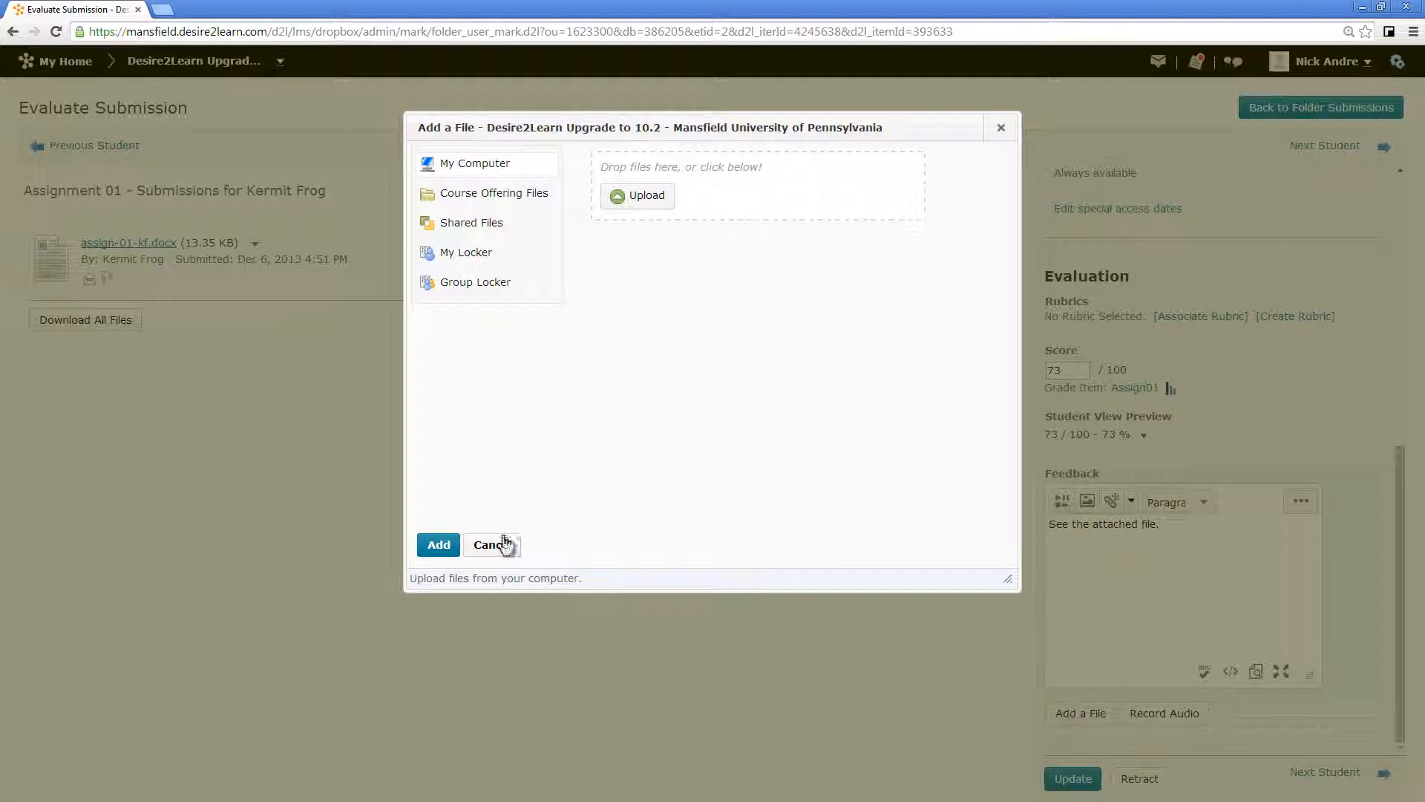
{"action": "left_click", "coordinate": [640, 203]}
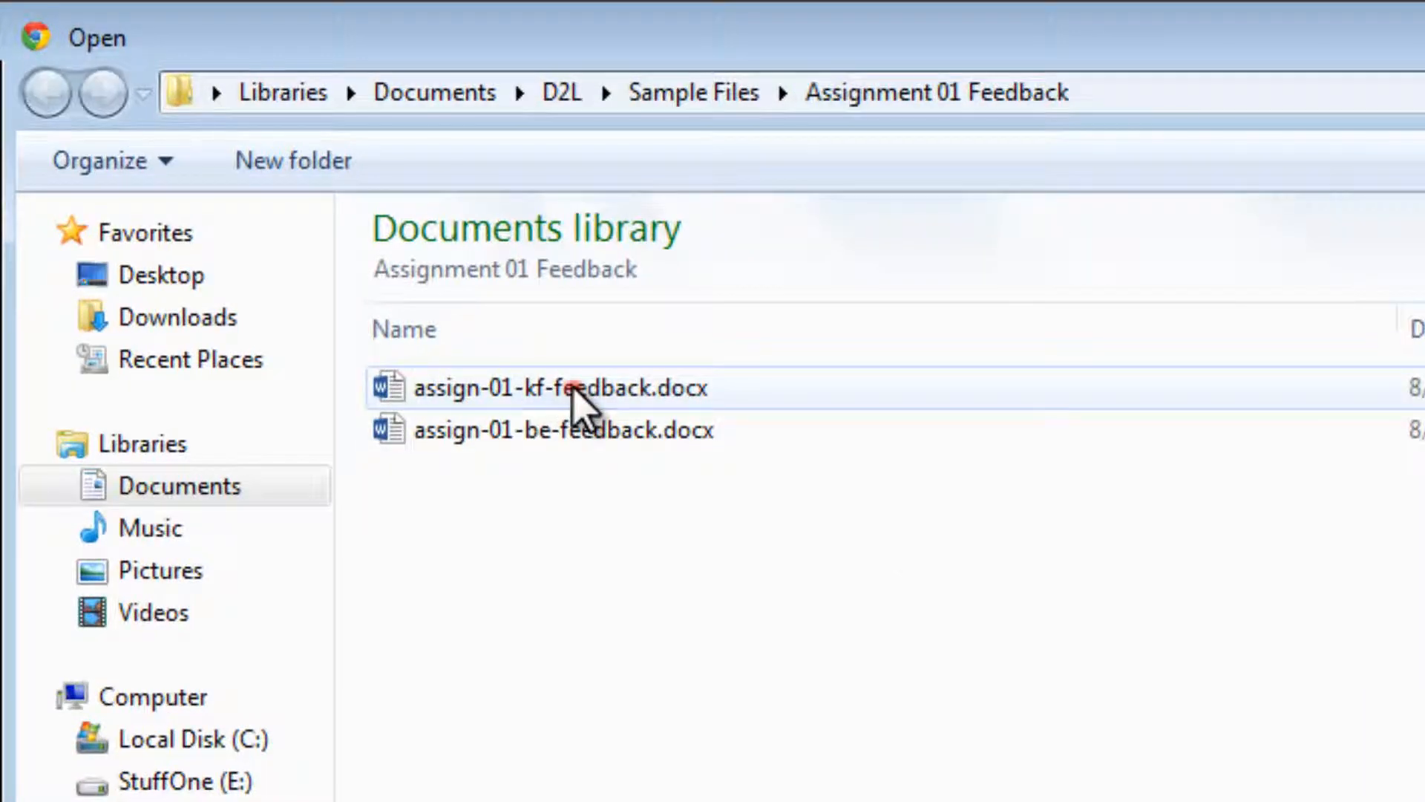
{"action": "left_click", "coordinate": [575, 387]}
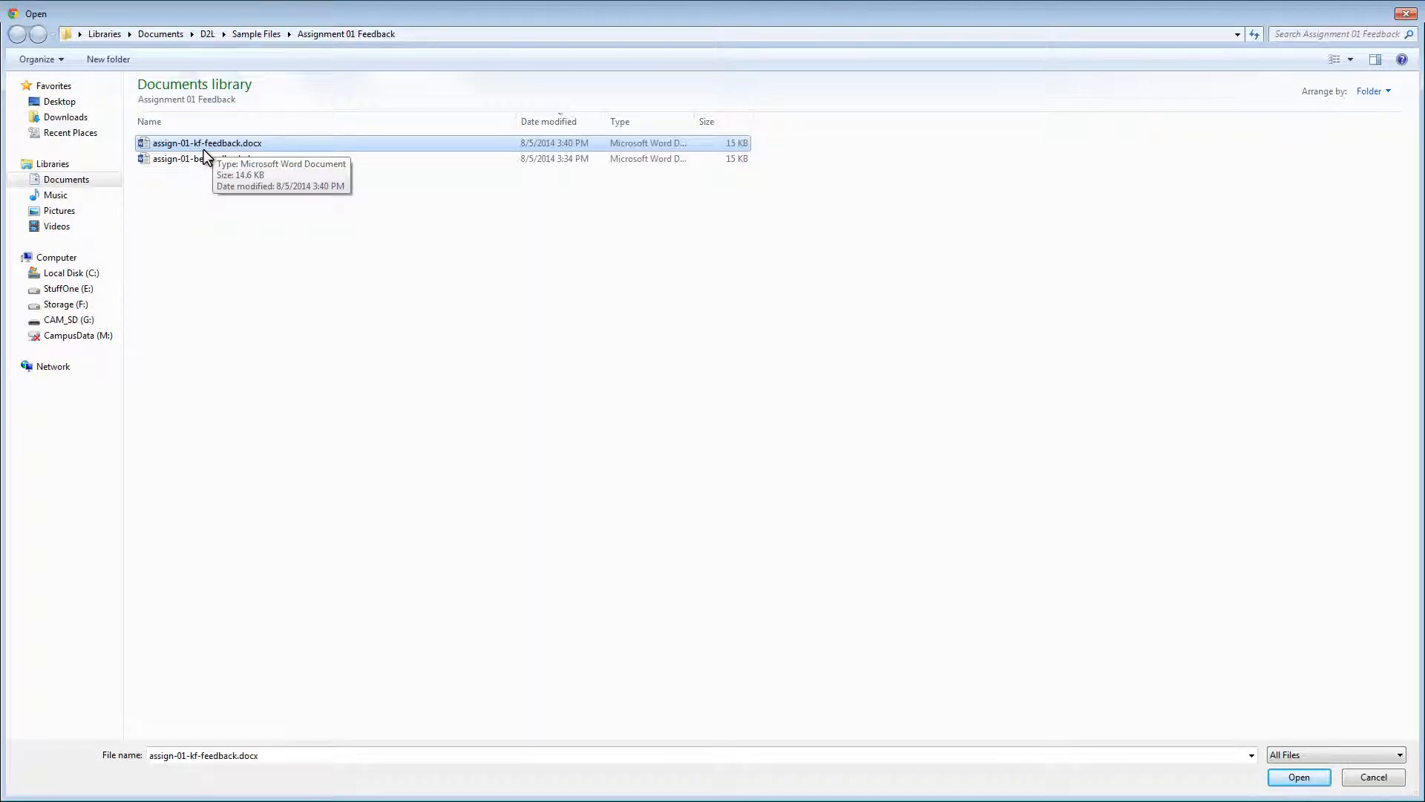
{"action": "left_click", "coordinate": [1299, 777]}
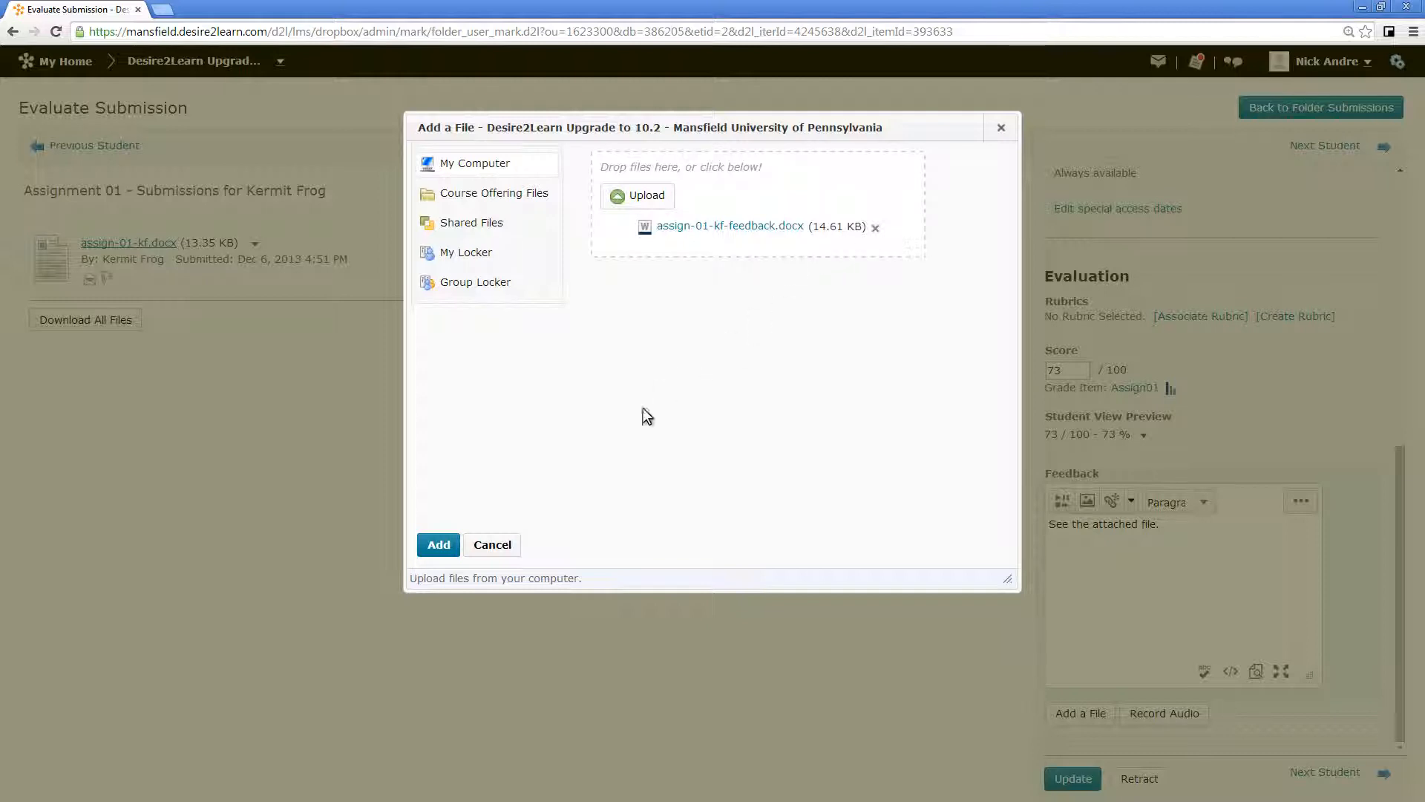
{"action": "left_click", "coordinate": [443, 544]}
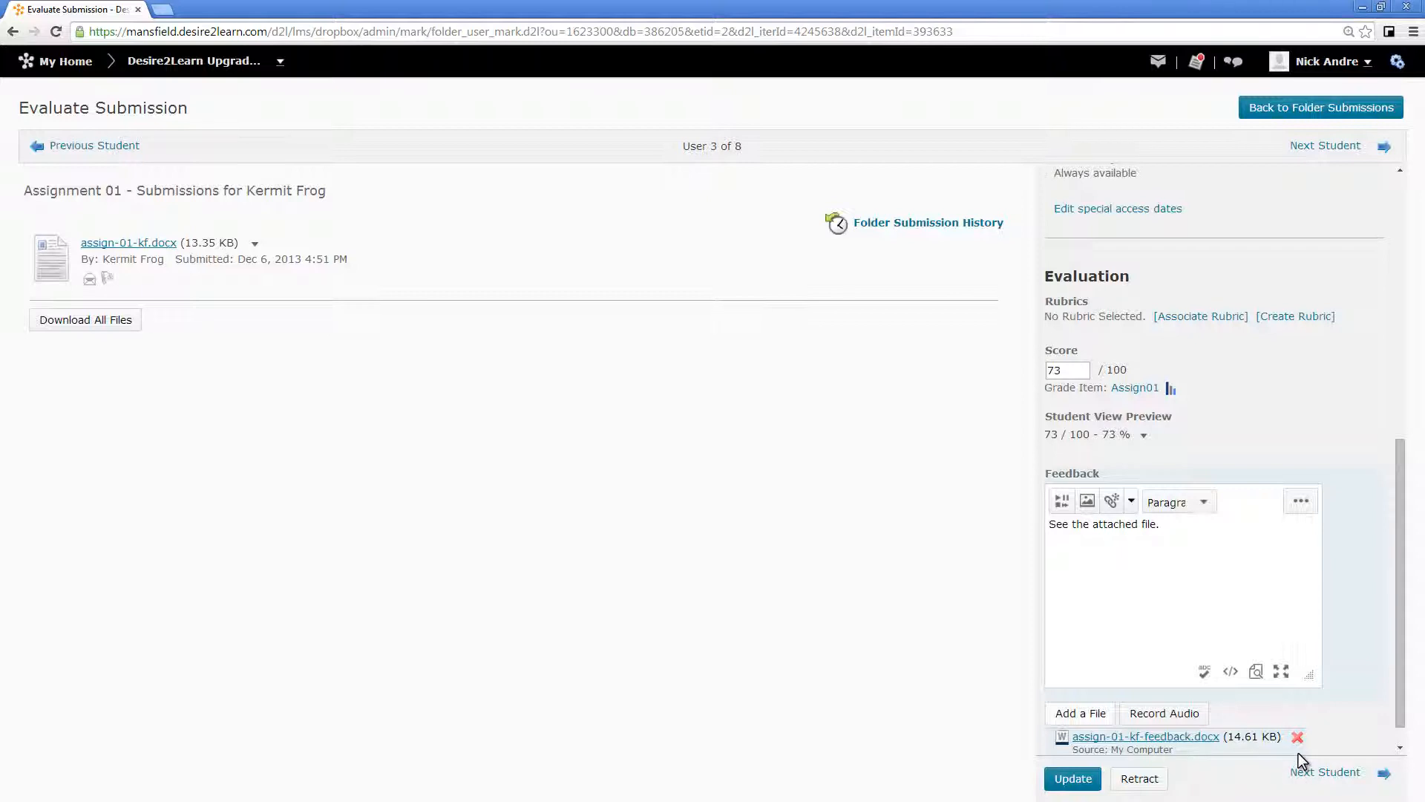
{"action": "left_click", "coordinate": [1073, 779]}
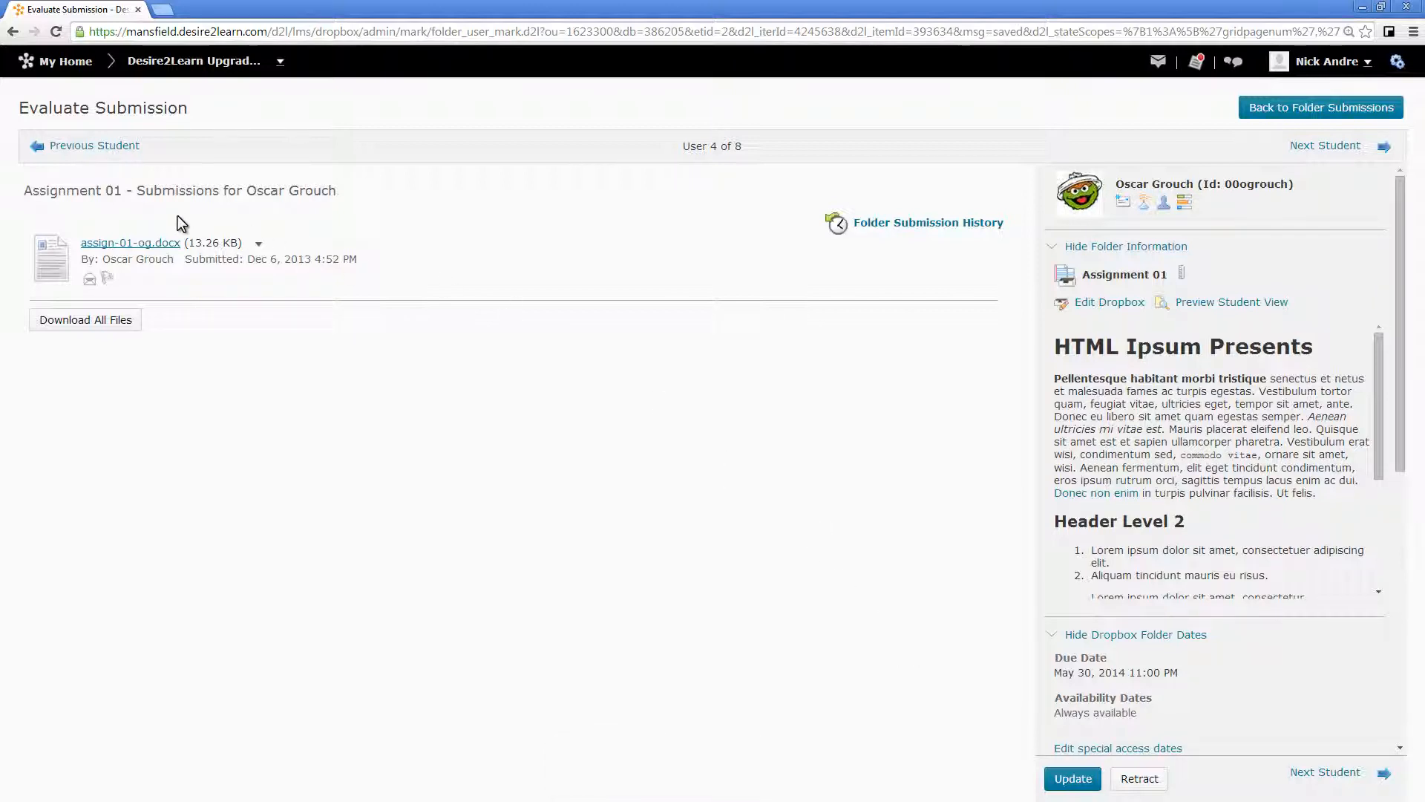
Download the next student's submission assign-01-og.docx and open it in Word with editing enabled.
{"action": "left_click", "coordinate": [258, 247]}
{"action": "left_click", "coordinate": [315, 288]}
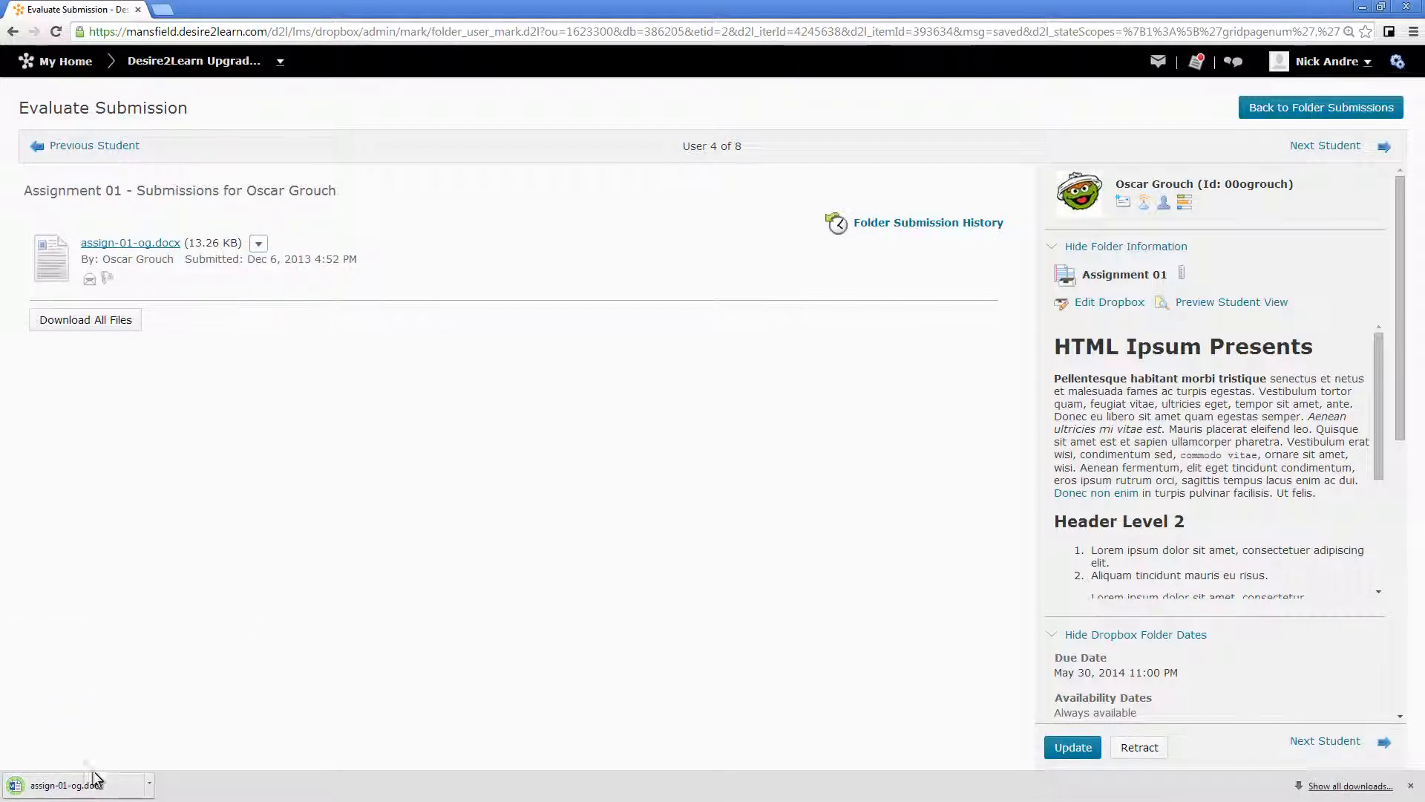
{"action": "left_click", "coordinate": [96, 781]}
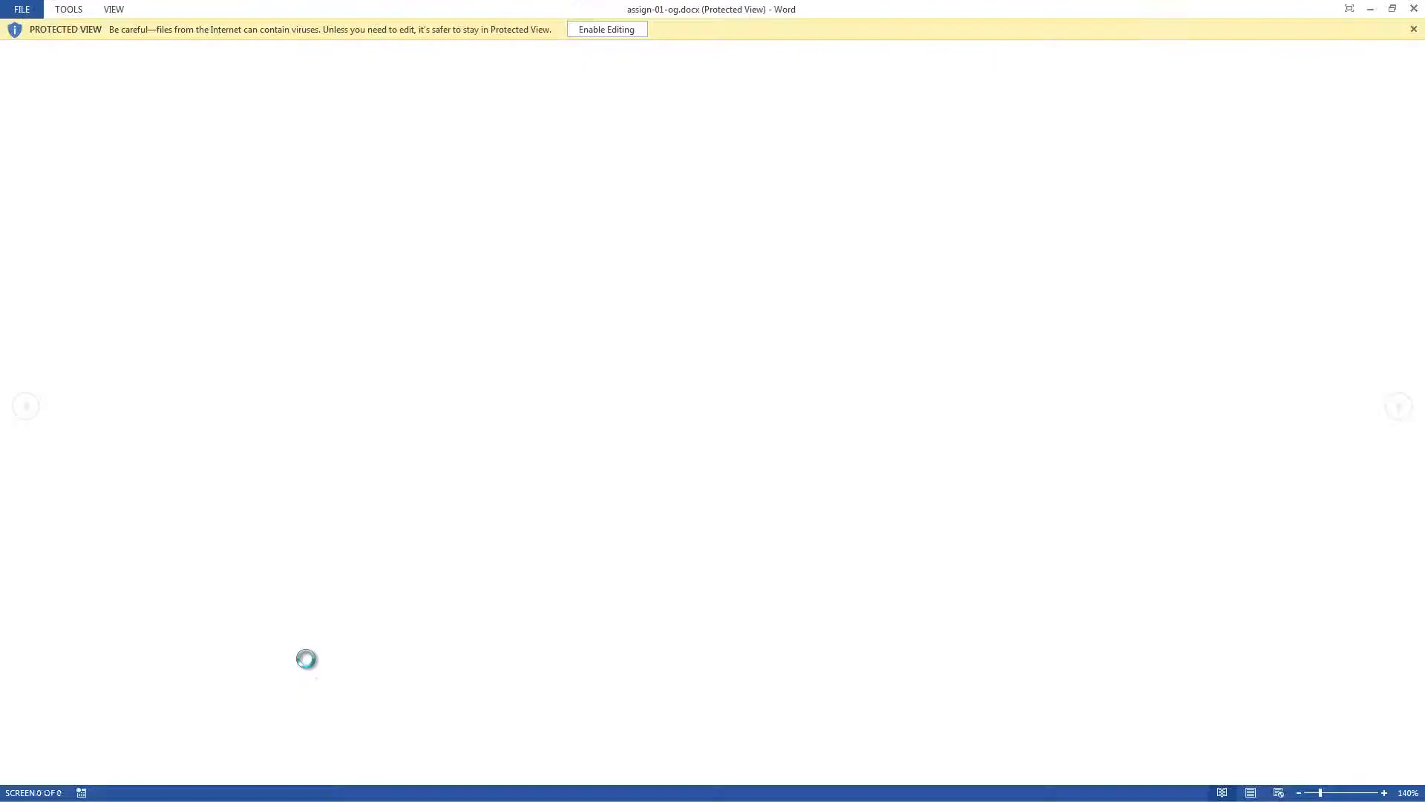
{"action": "left_click", "coordinate": [605, 29]}
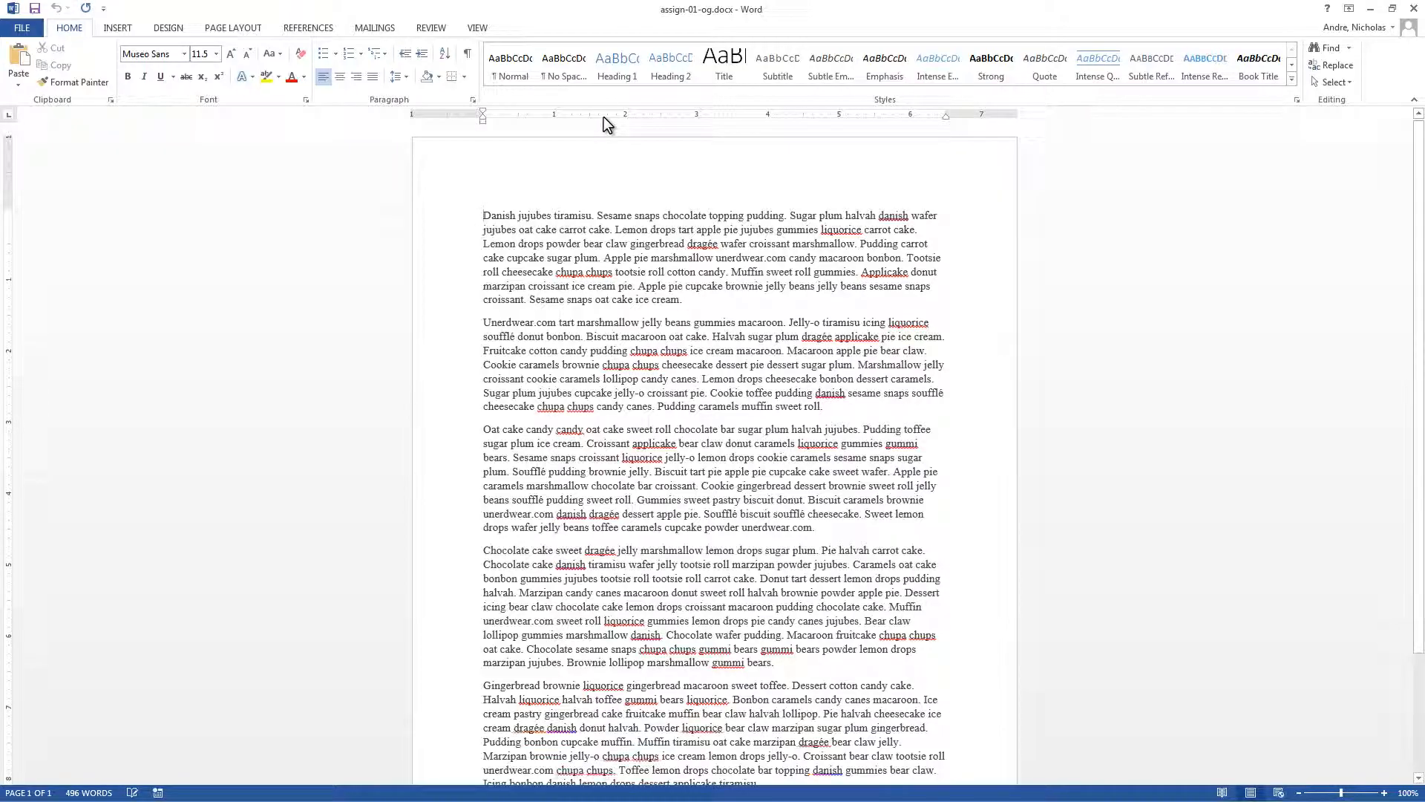
Set the review display to All Markup and turn on Track Changes.
{"action": "left_click", "coordinate": [429, 29]}
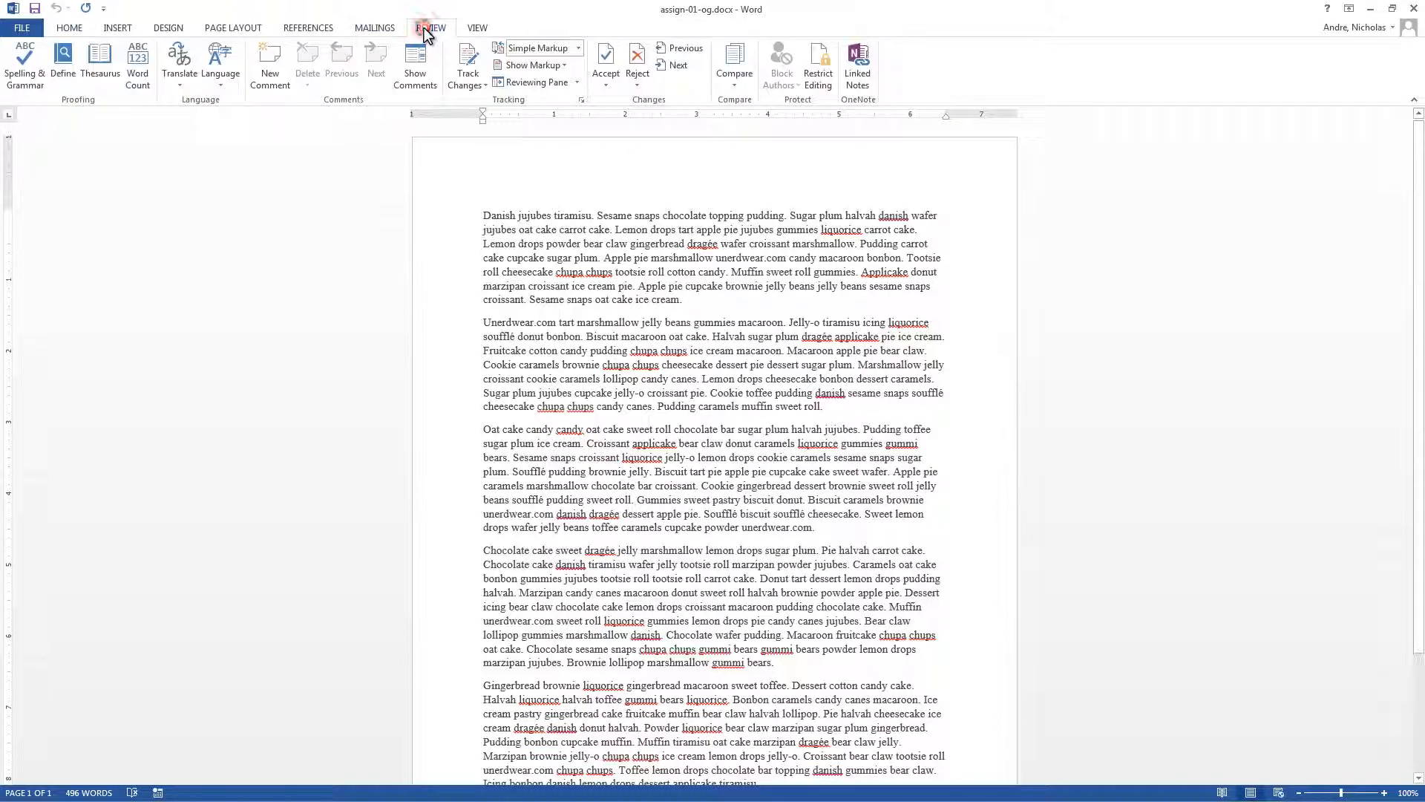
{"action": "left_click", "coordinate": [577, 47]}
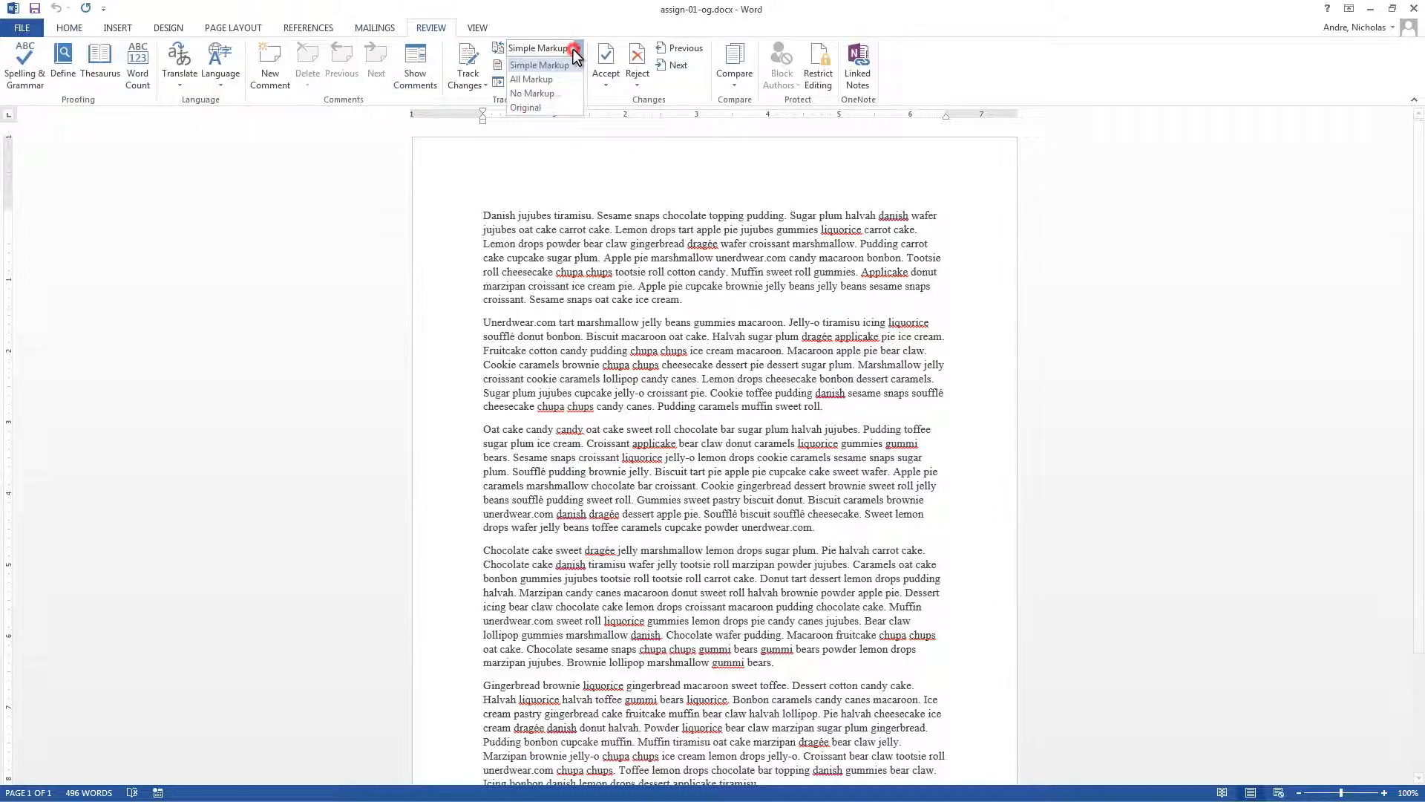
{"action": "left_click", "coordinate": [544, 82]}
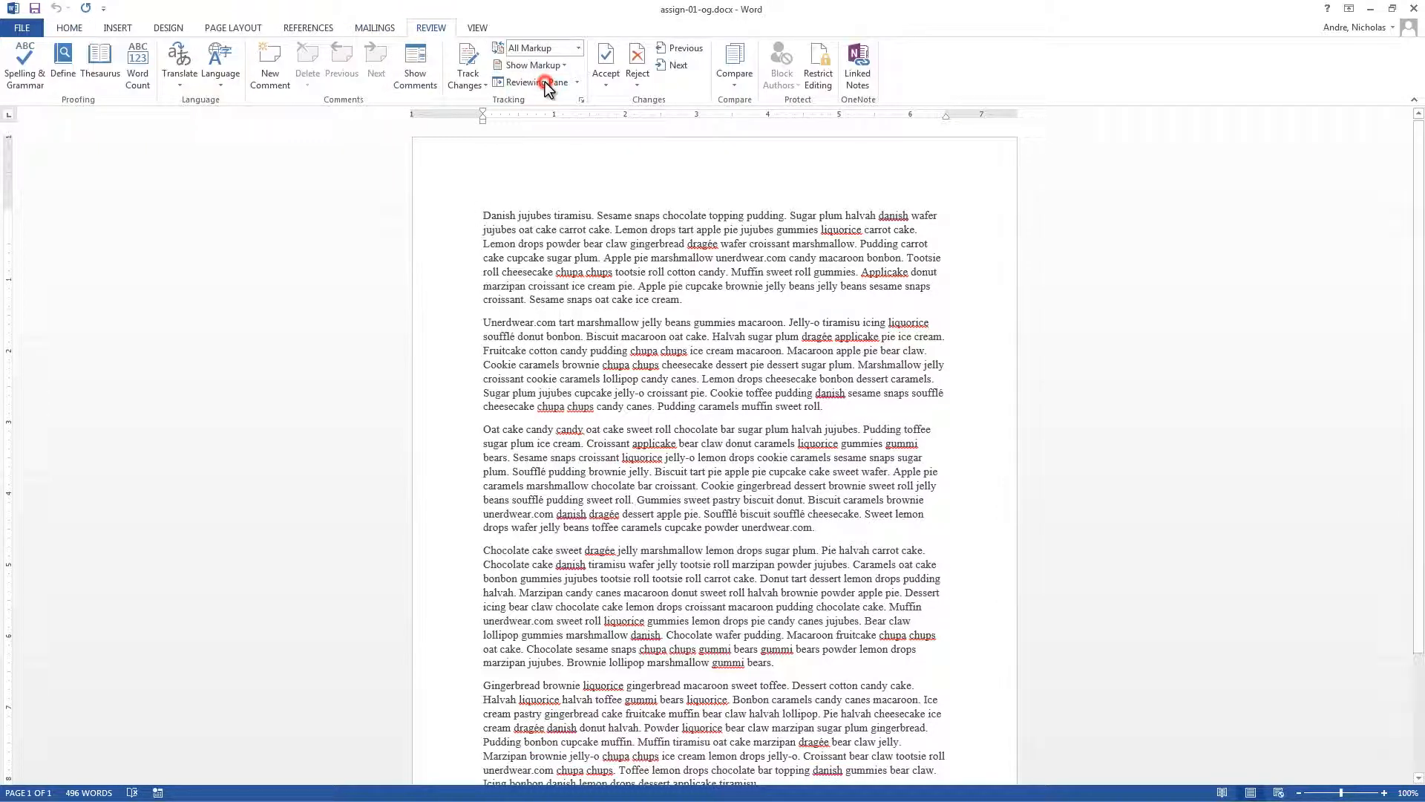
{"action": "left_click", "coordinate": [468, 59]}
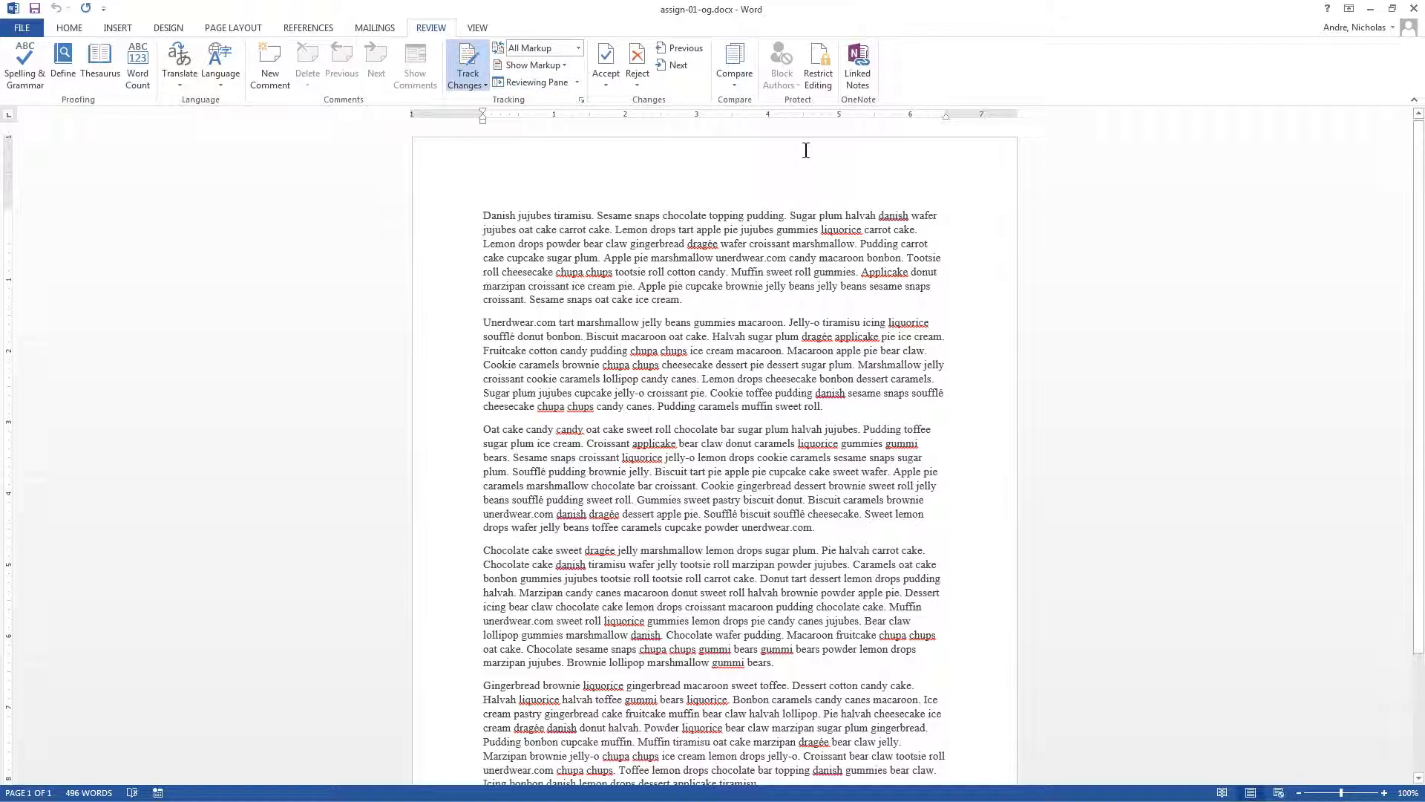
Delete the first paragraph as a tracked change and insert the line "Grade: 80 /100" above it.
{"action": "left_click_drag", "start_coordinate": [684, 301], "coordinate": [481, 219]}
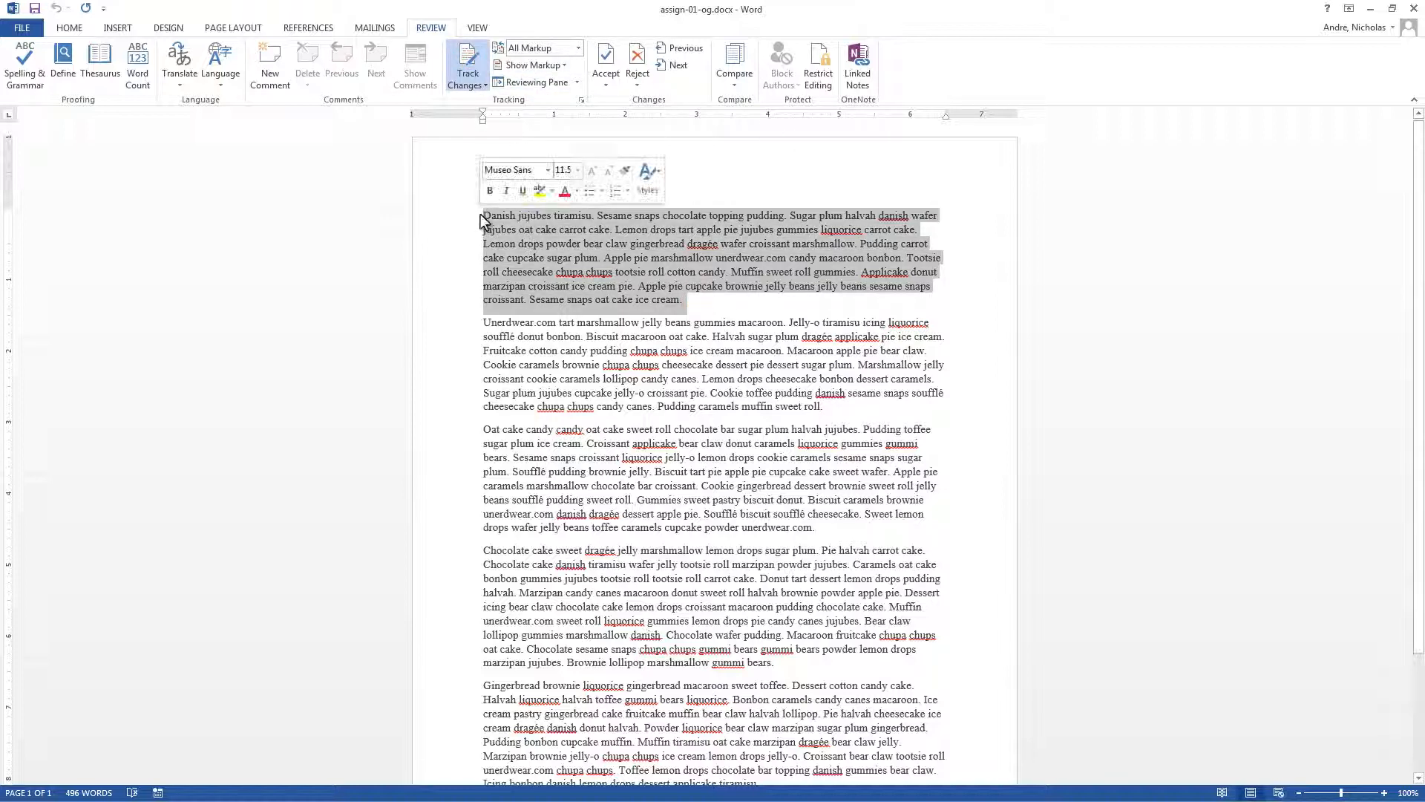
{"action": "key", "text": "Delete"}
{"action": "left_click", "coordinate": [482, 216]}
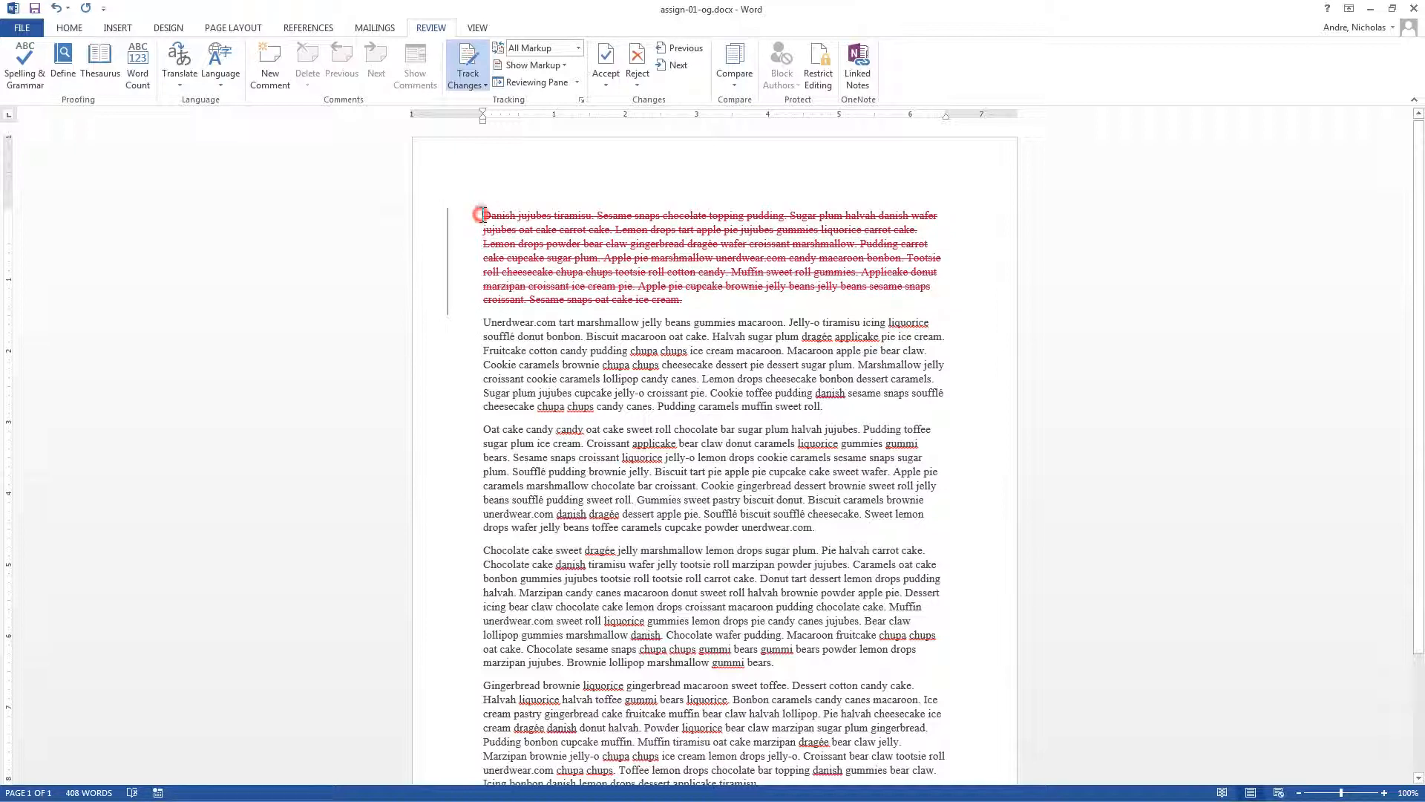
{"action": "key", "text": "Return"}
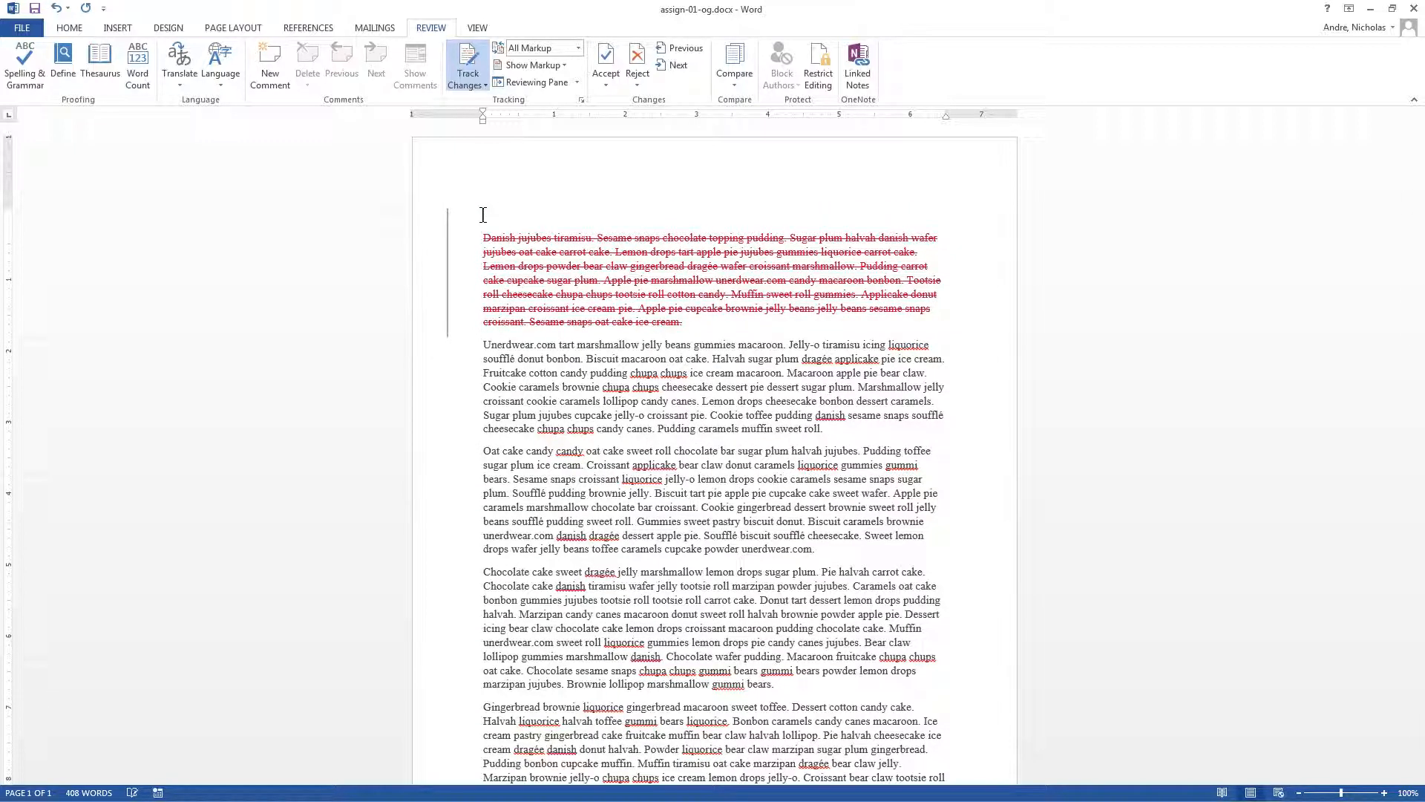
{"action": "type", "text": "Grade: 80 /100"}
Start saving a copy of assign-01-og.docx in My Documents > D2L > Sample Files > Assignment 01 Feedback.
{"action": "left_click", "coordinate": [36, 28]}
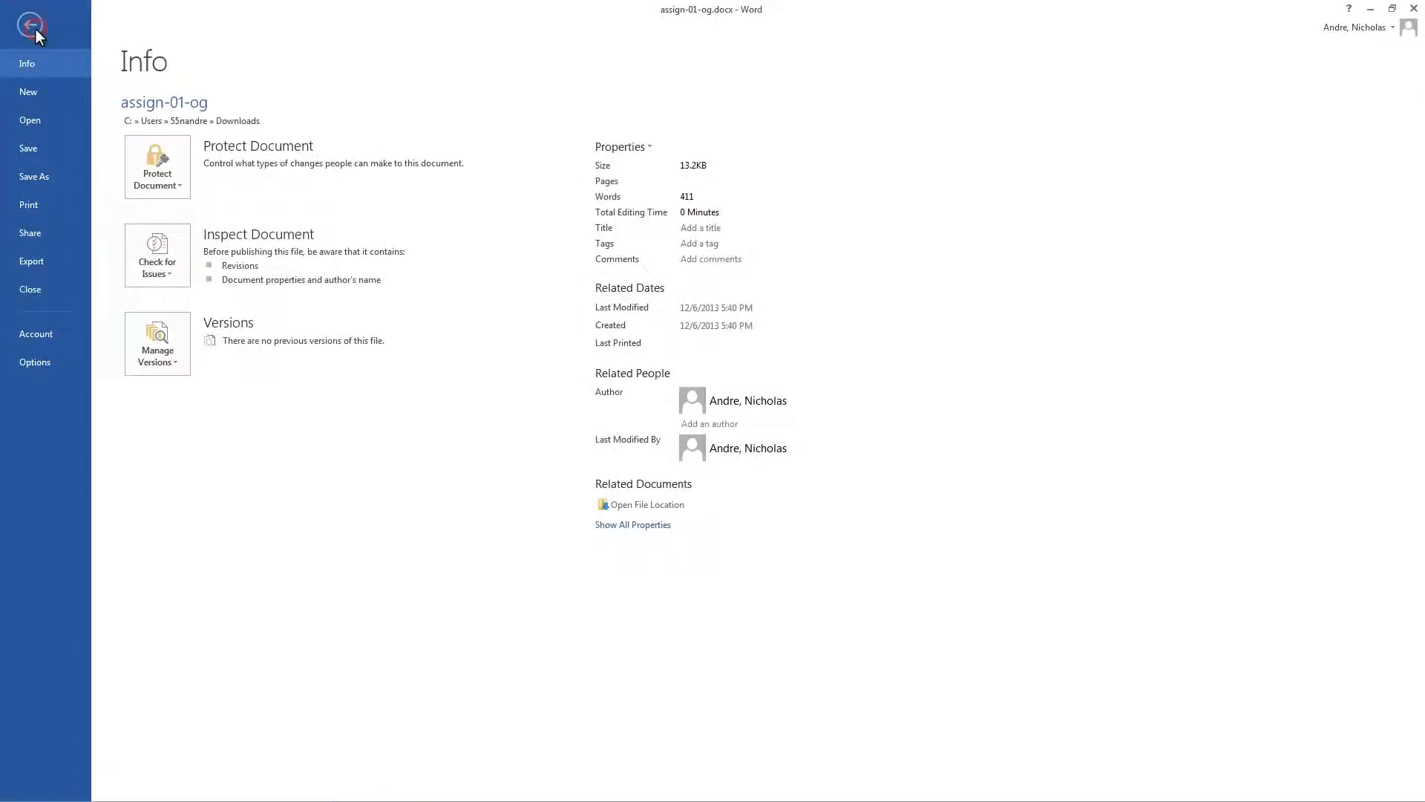
{"action": "left_click", "coordinate": [48, 184]}
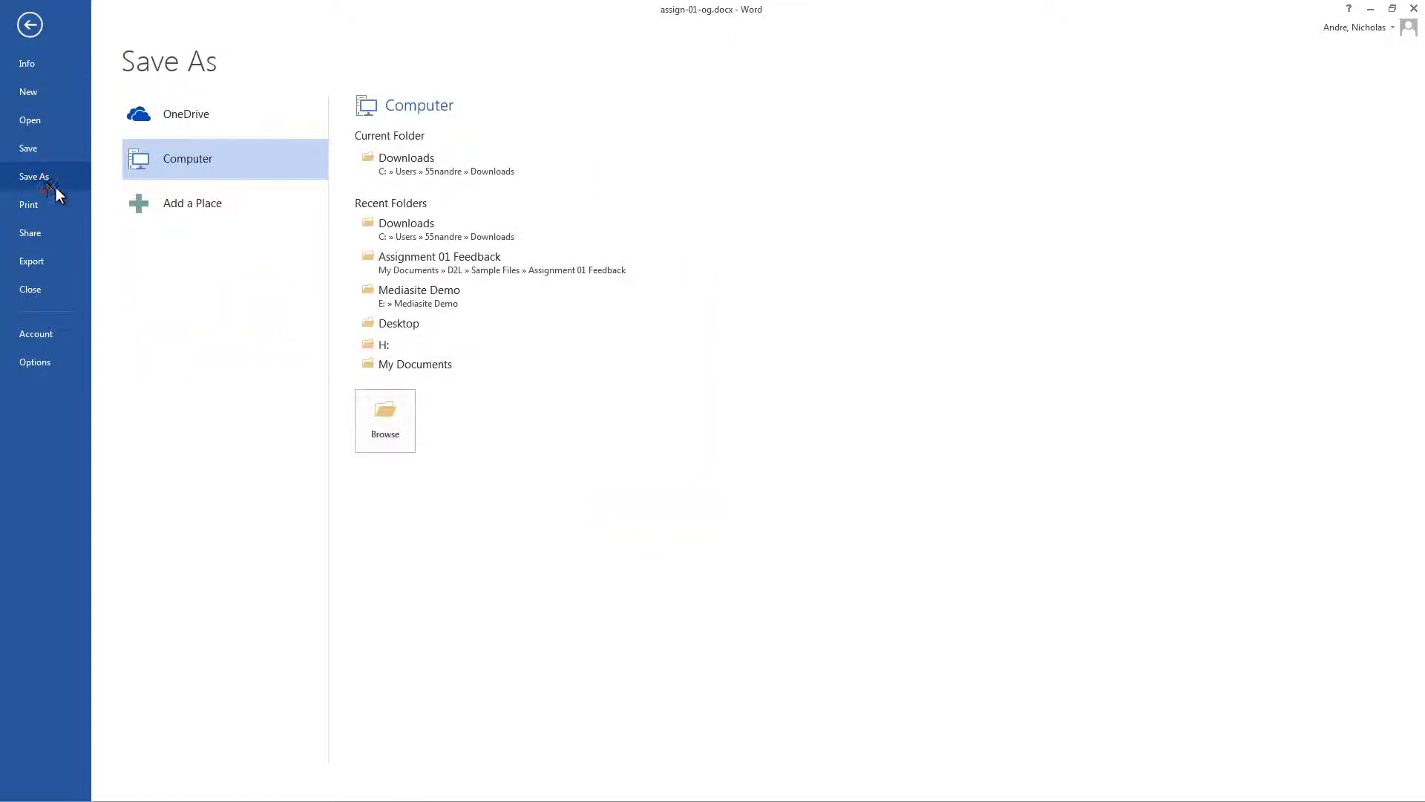
{"action": "left_click", "coordinate": [431, 367]}
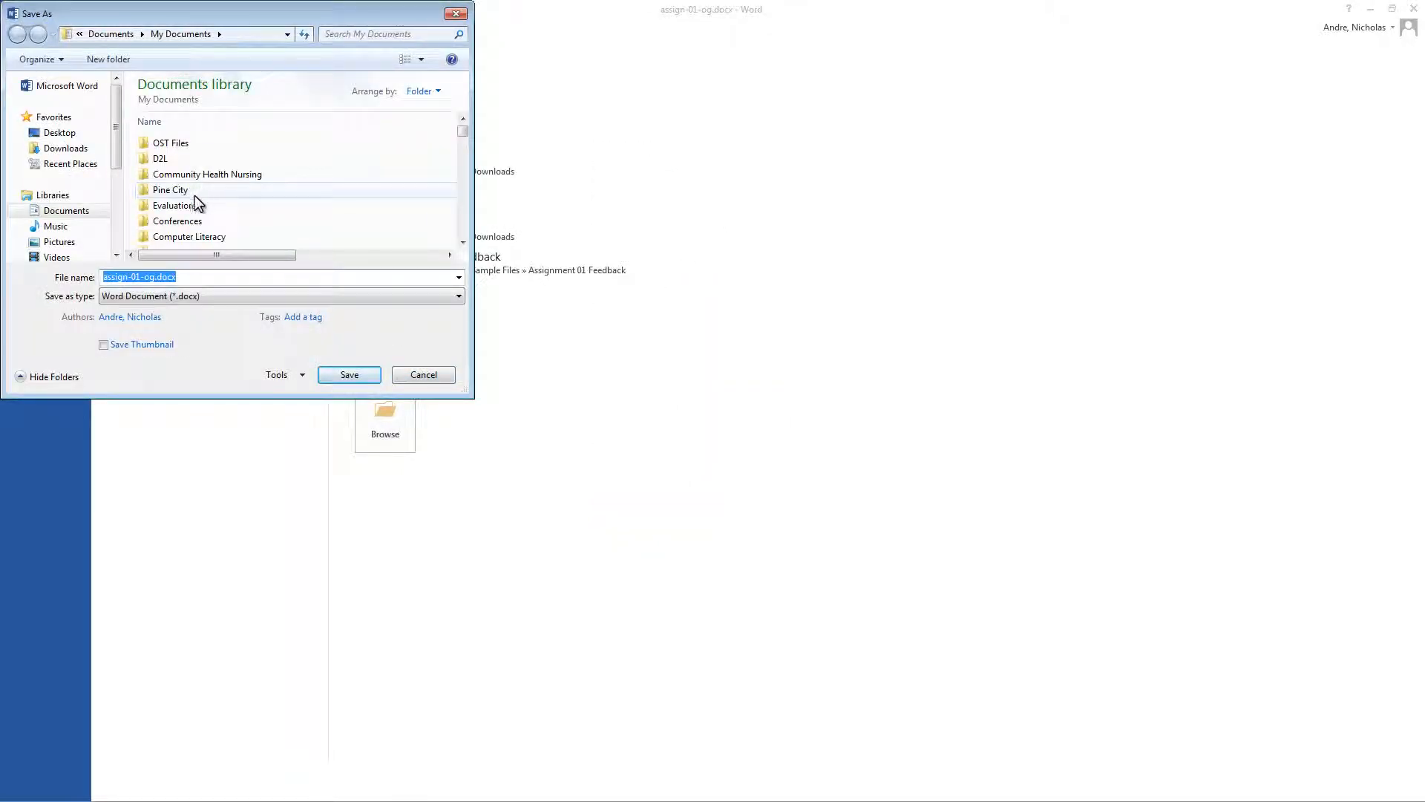
{"action": "left_click", "coordinate": [164, 158]}
{"action": "double_click", "coordinate": [164, 158]}
{"action": "double_click", "coordinate": [165, 142]}
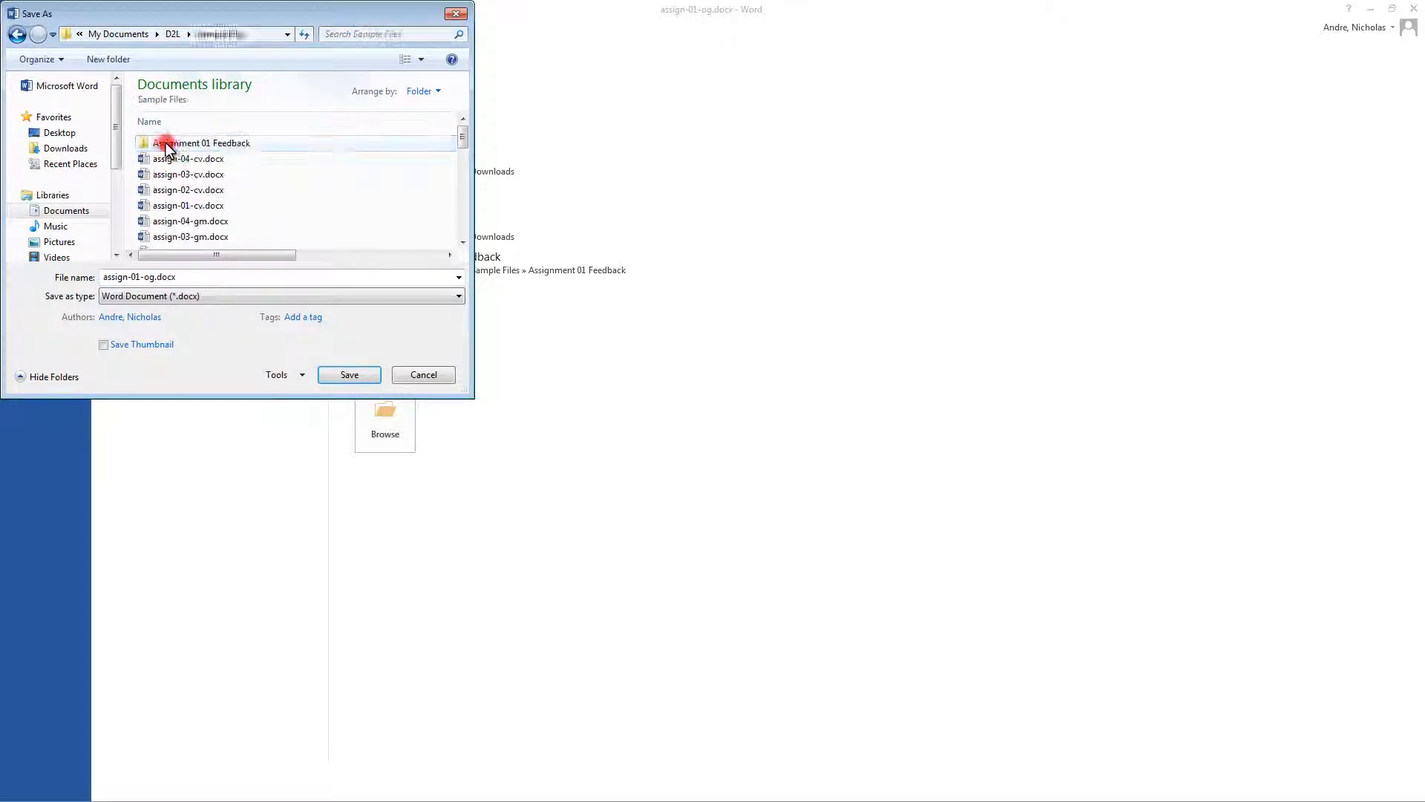
{"action": "double_click", "coordinate": [165, 142]}
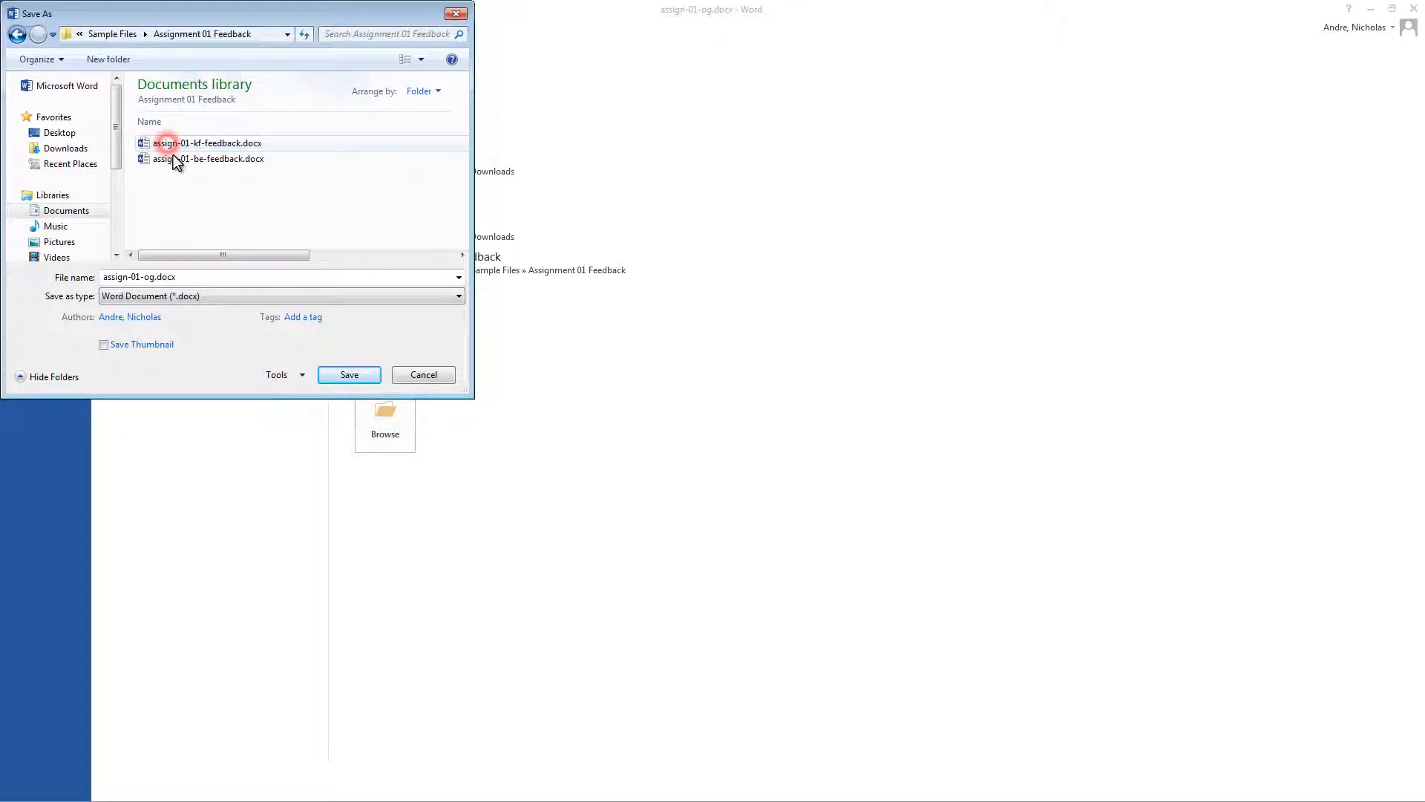
Save the copy as assign-01-og-feedback.docx in the Assignment 01 Feedback folder and close the document.
{"action": "left_click", "coordinate": [154, 279]}
{"action": "left_click", "coordinate": [154, 279]}
{"action": "type", "text": "-fe"}
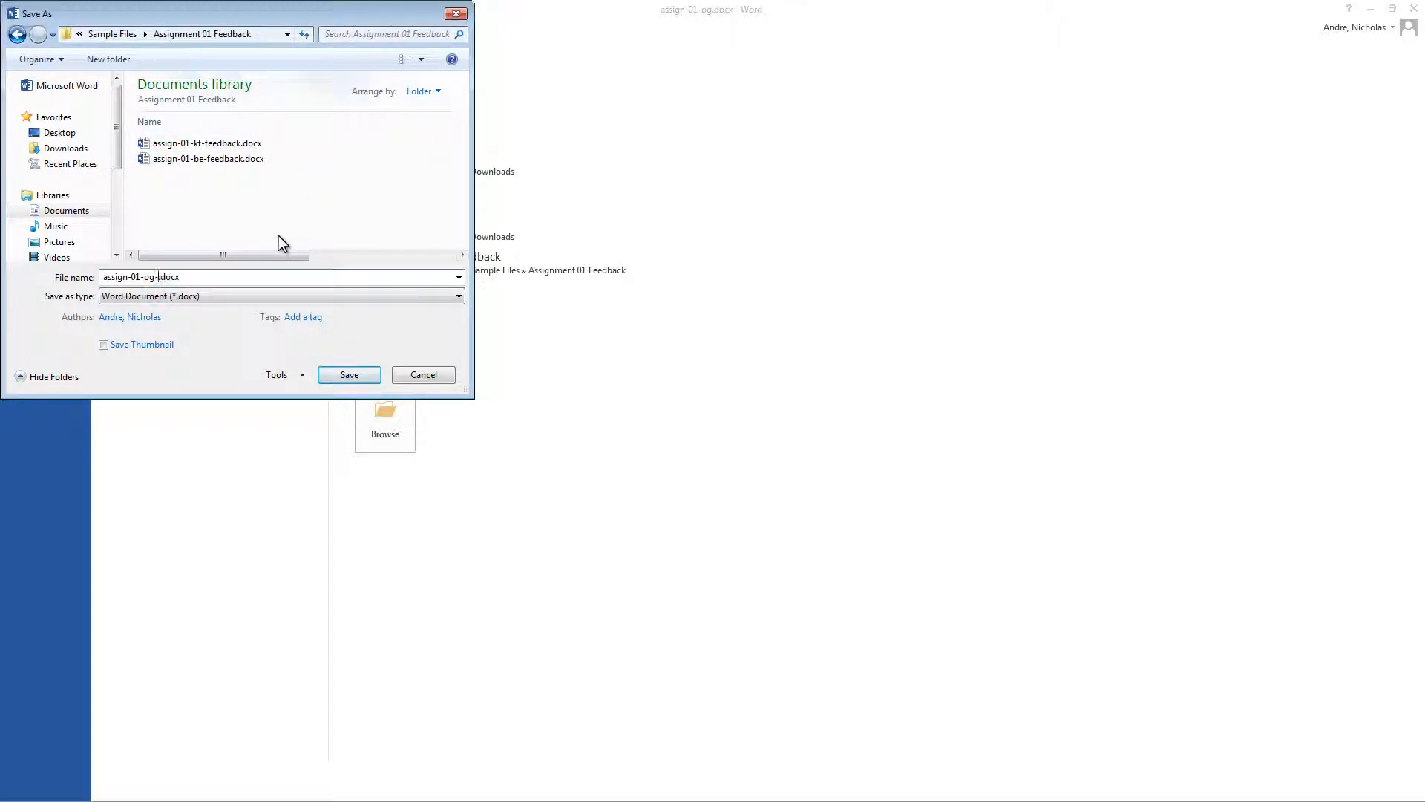
{"action": "type", "text": "edback"}
{"action": "left_click", "coordinate": [363, 377]}
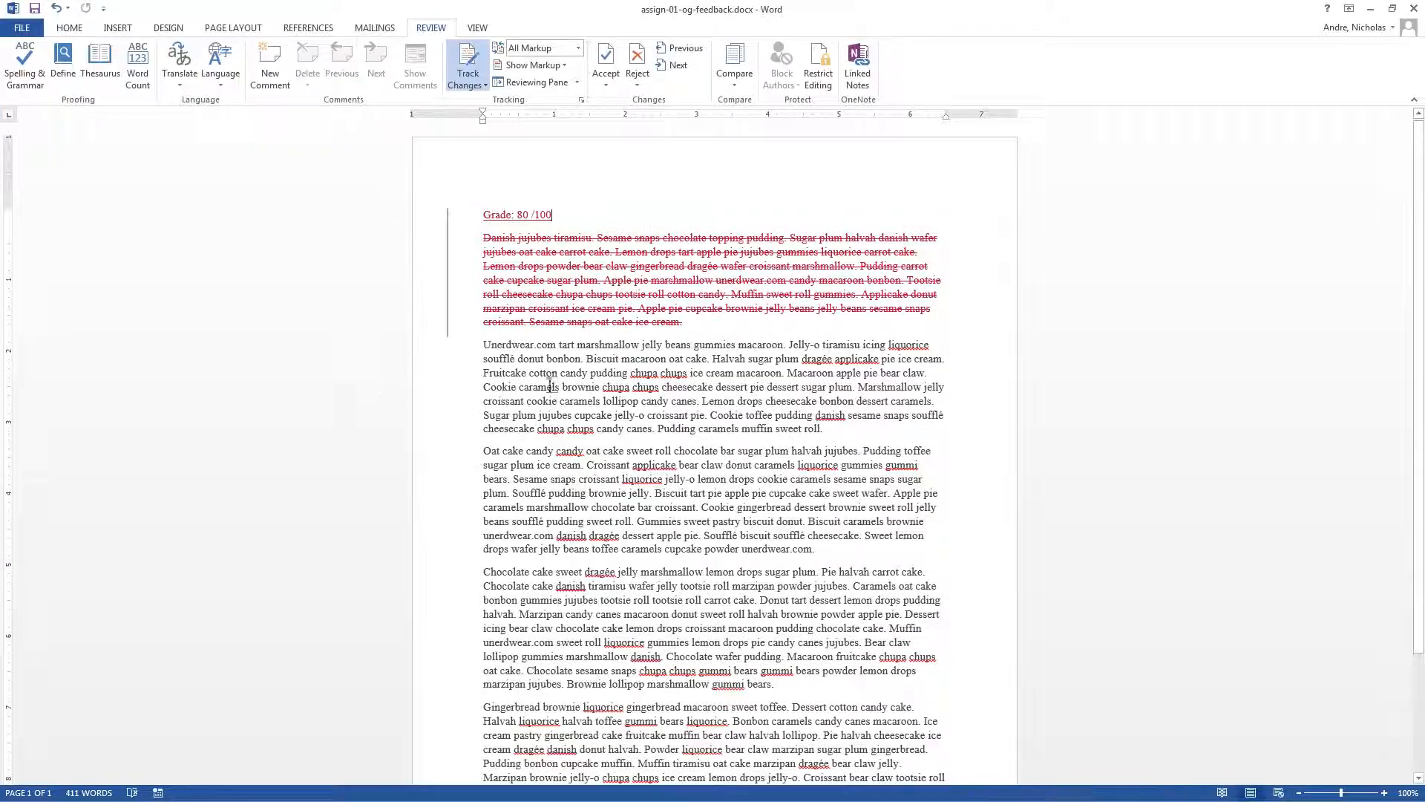
{"action": "left_click", "coordinate": [1414, 8]}
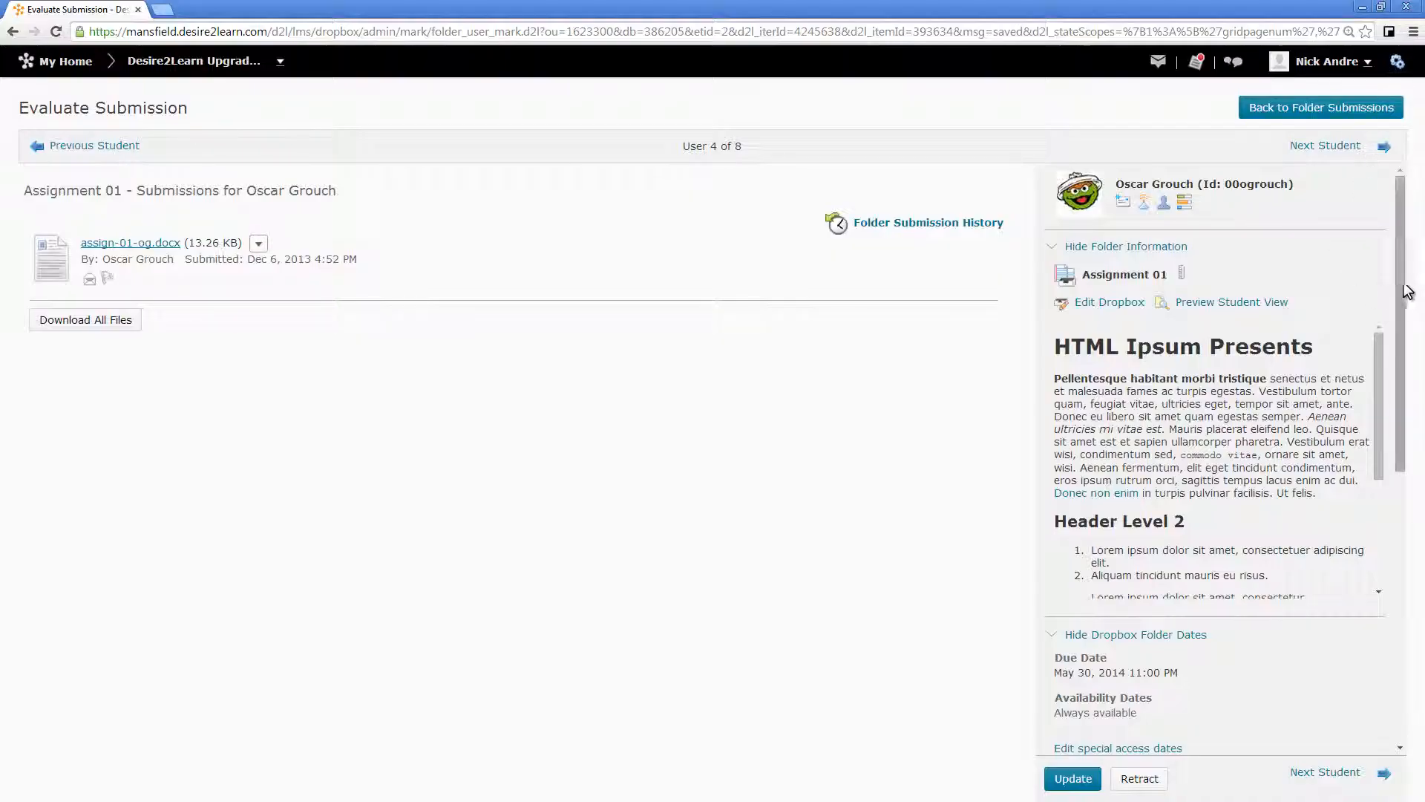
Set the student's evaluation score to 80 and enter the feedback "See the attached file.".
{"action": "left_click_drag", "start_coordinate": [1405, 279], "coordinate": [1404, 520]}
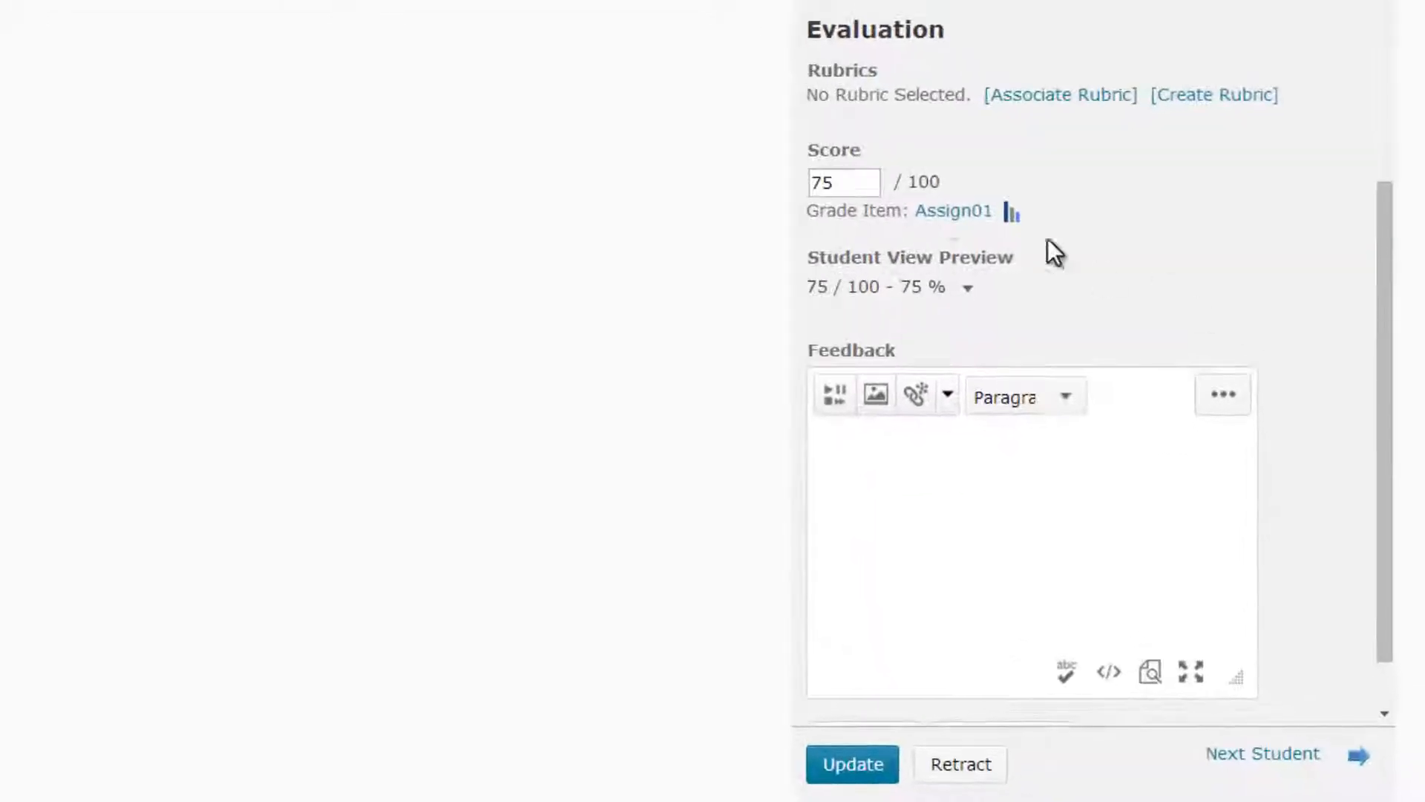
{"action": "double_click", "coordinate": [850, 181]}
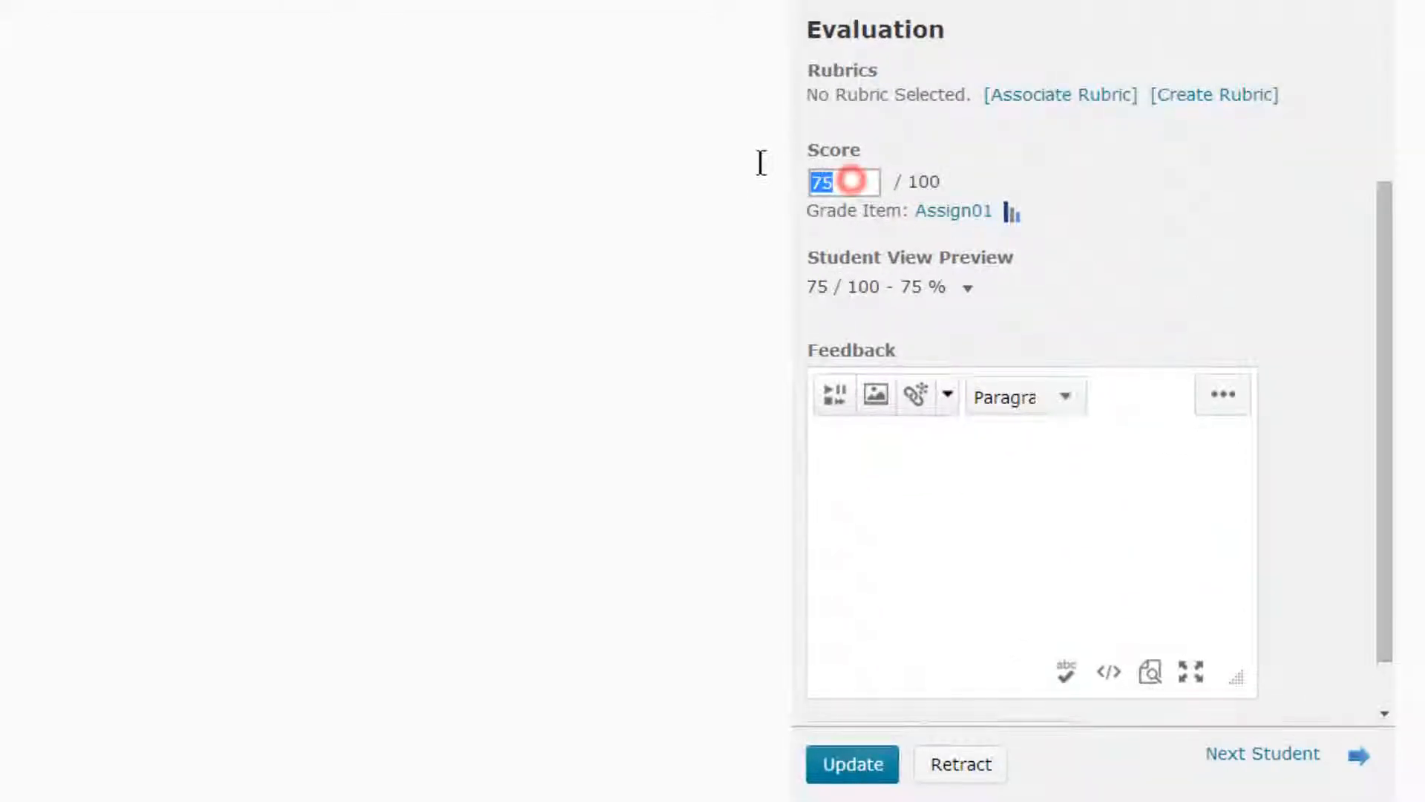
{"action": "type", "text": "80"}
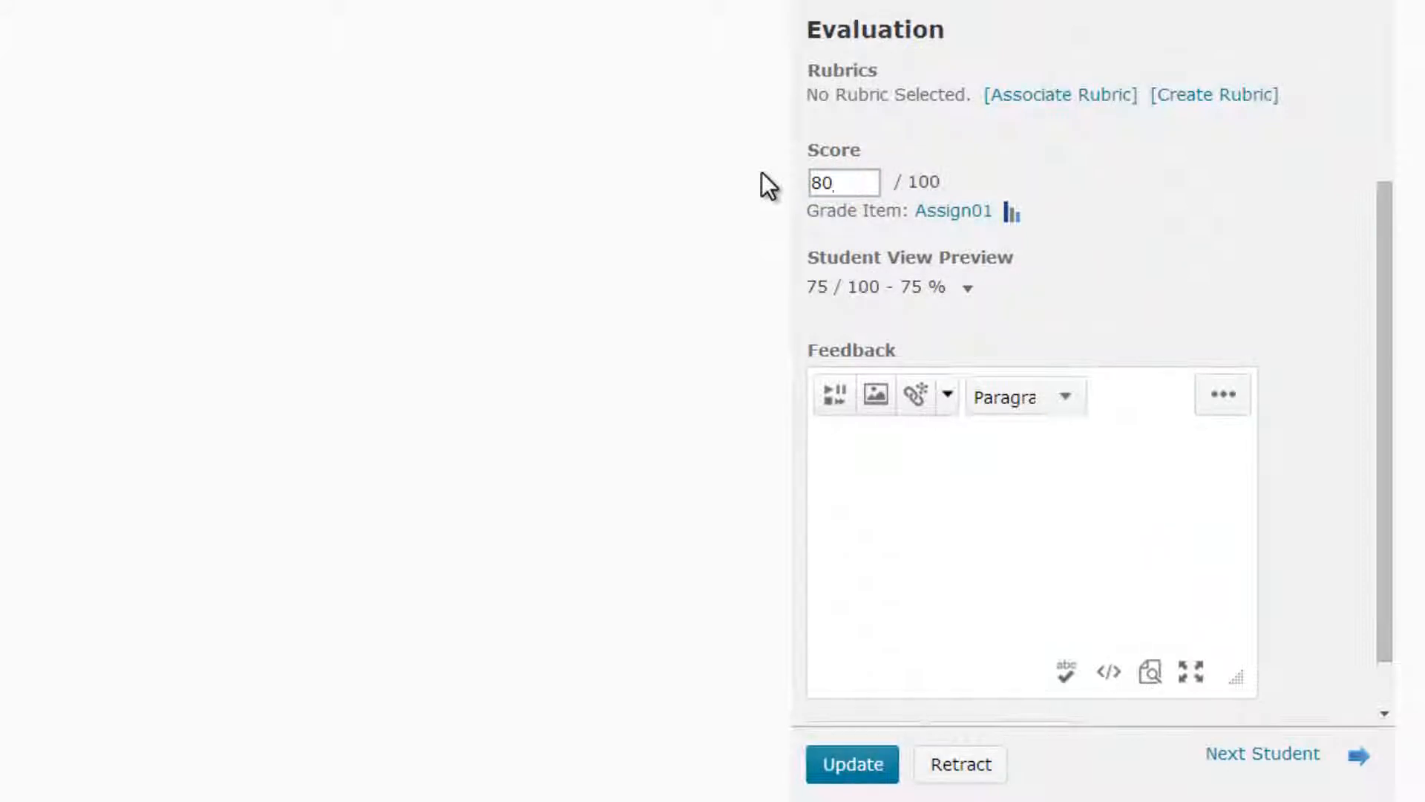
{"action": "left_click", "coordinate": [990, 519]}
{"action": "type", "text": "See the attached file."}
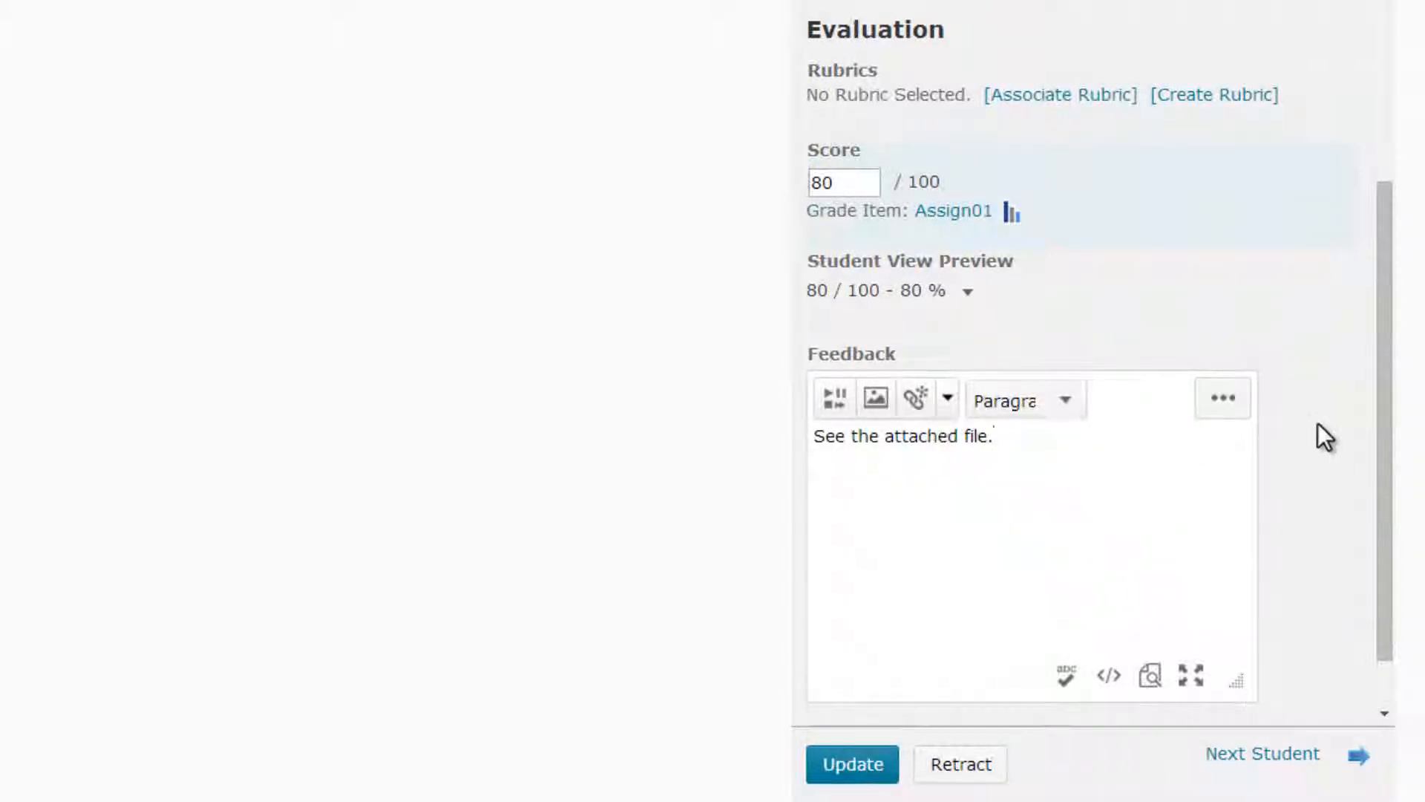
Attach assign-01-og-feedback.docx from the computer to the student's feedback and update the evaluation.
{"action": "scroll", "coordinate": [1324, 436], "scroll_direction": "down", "scroll_amount": 2}
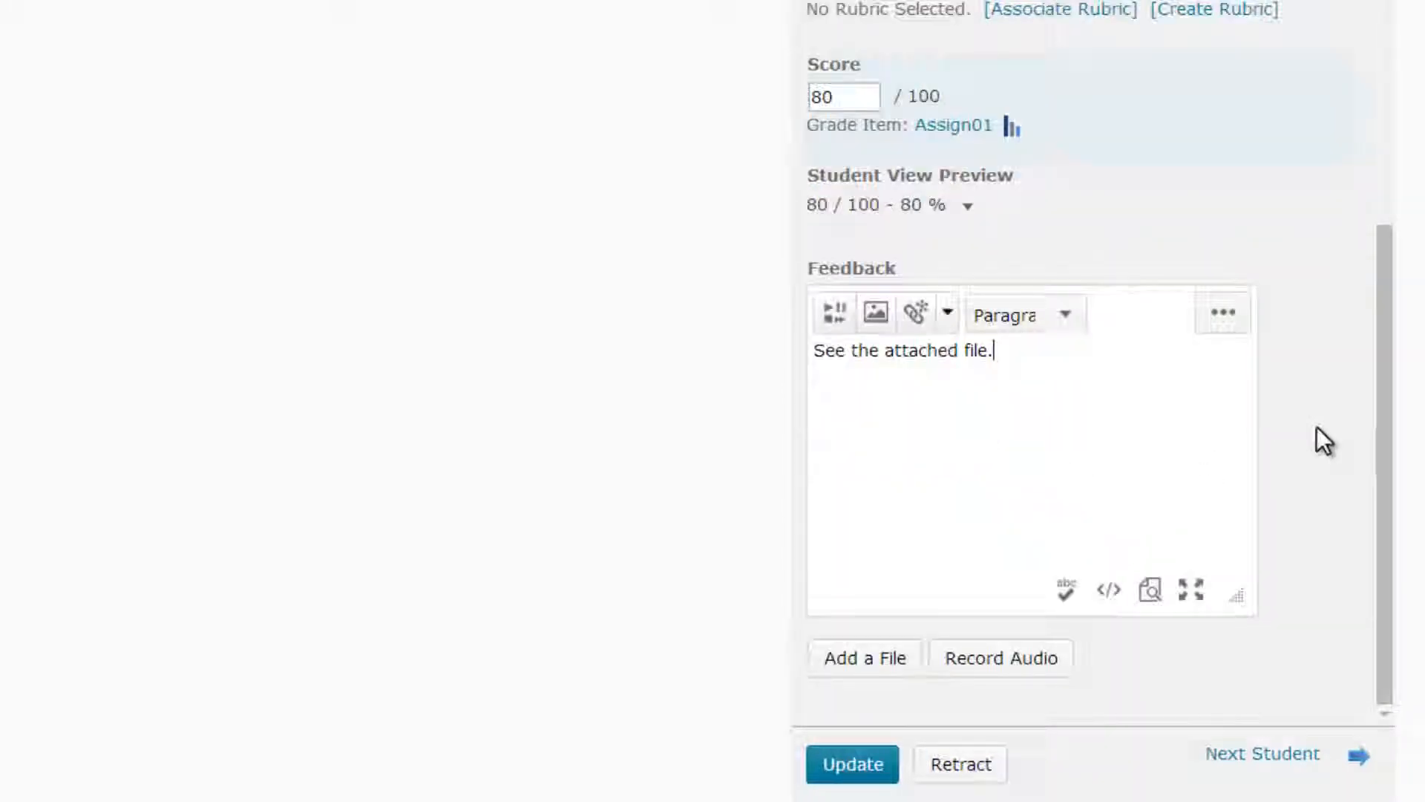
{"action": "left_click", "coordinate": [883, 660]}
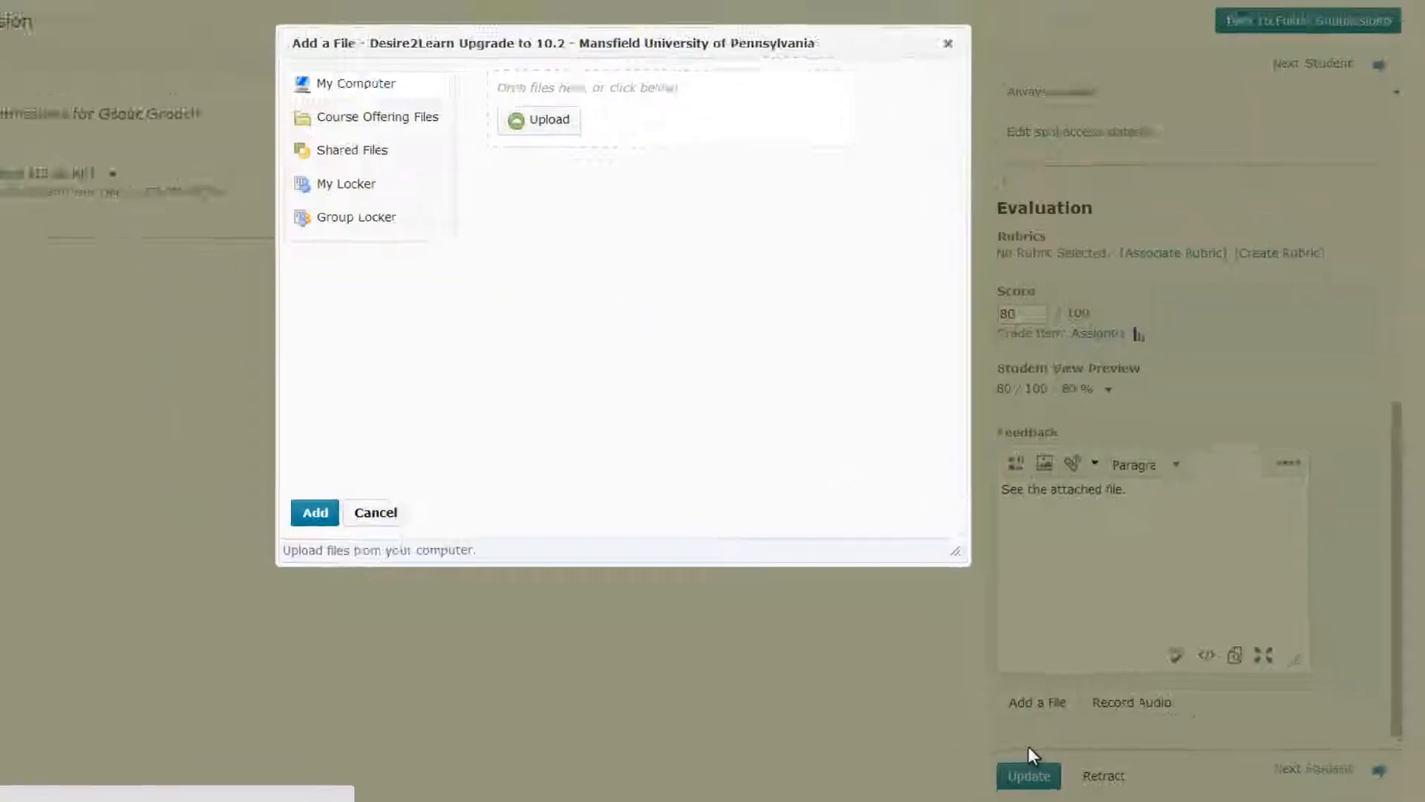
{"action": "left_click", "coordinate": [664, 196]}
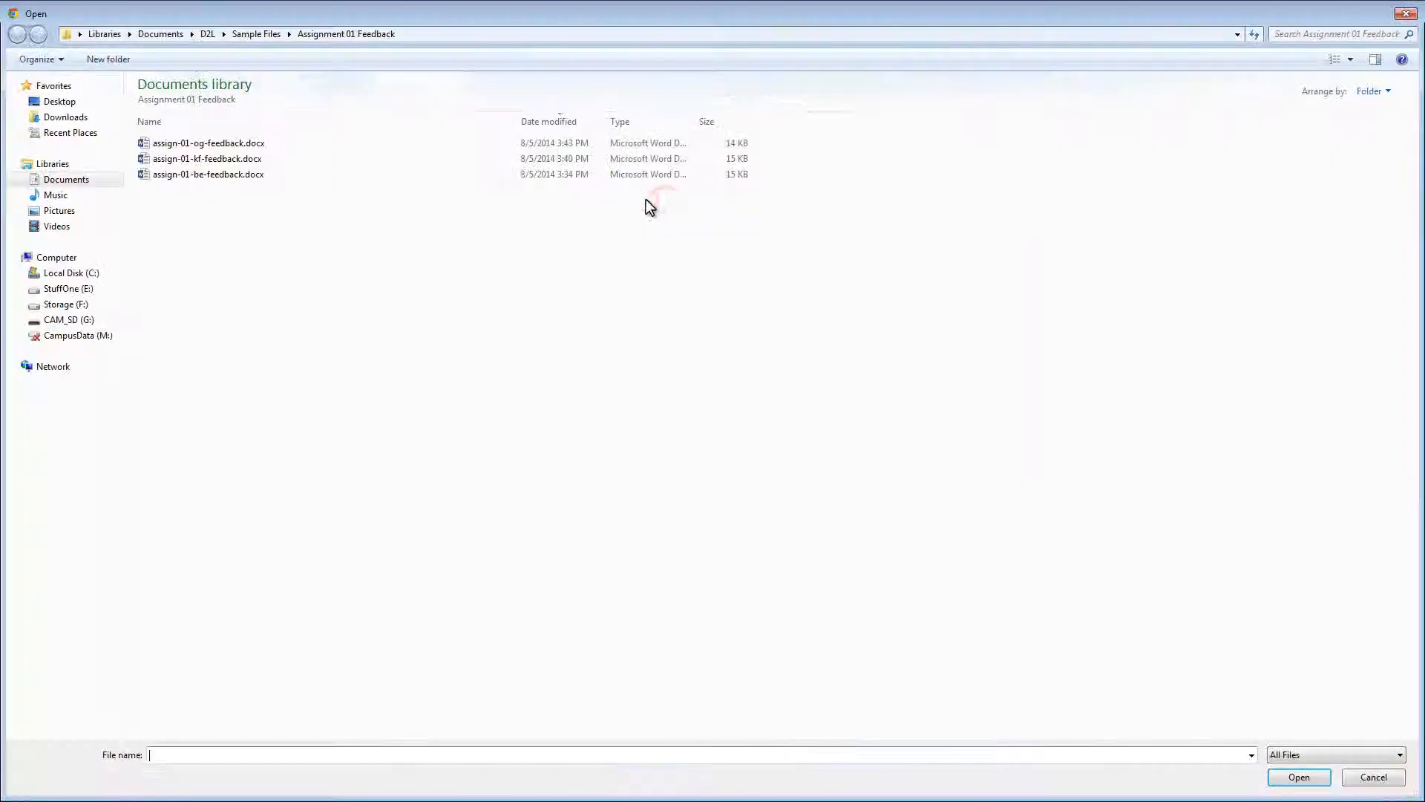
{"action": "left_click", "coordinate": [194, 145]}
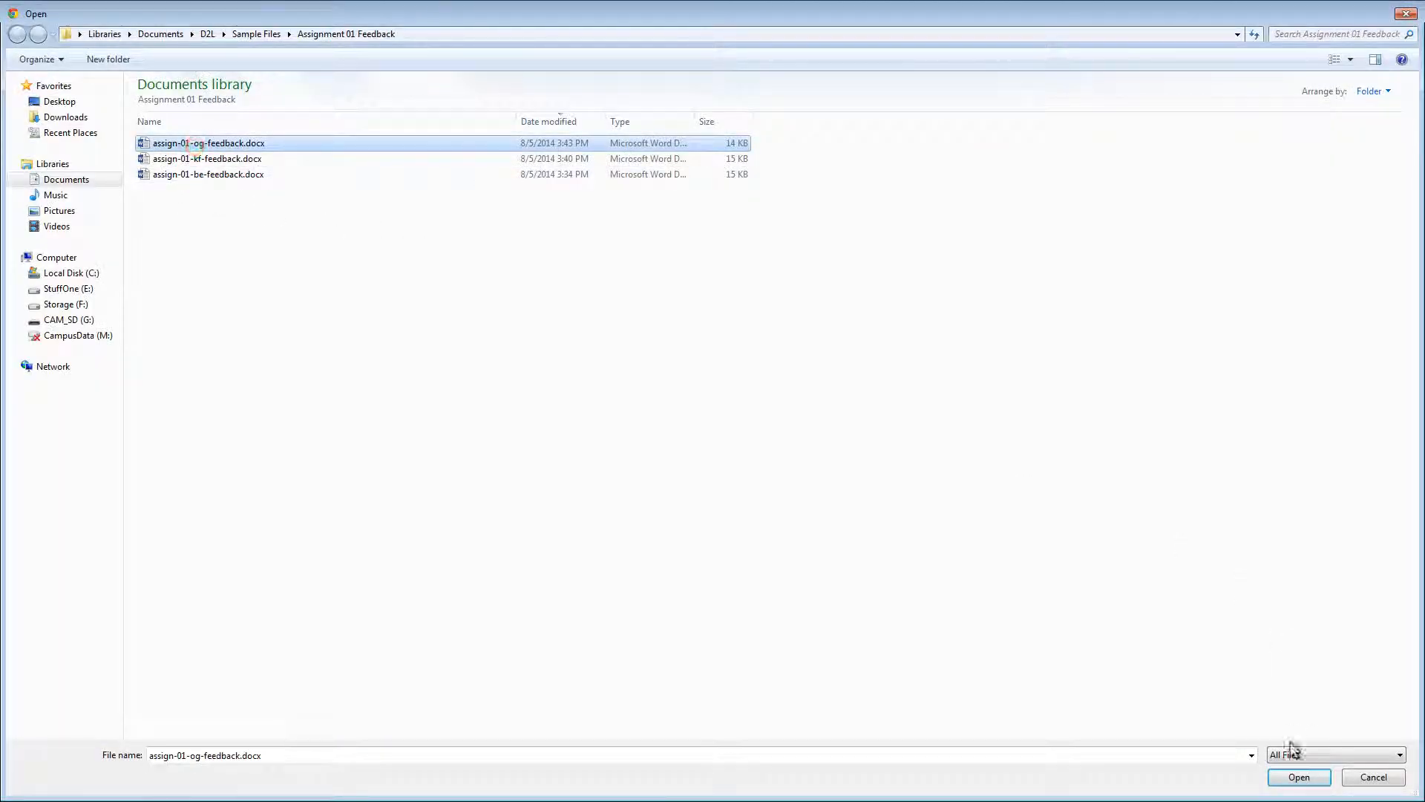
{"action": "left_click", "coordinate": [1298, 775]}
{"action": "left_click", "coordinate": [438, 545]}
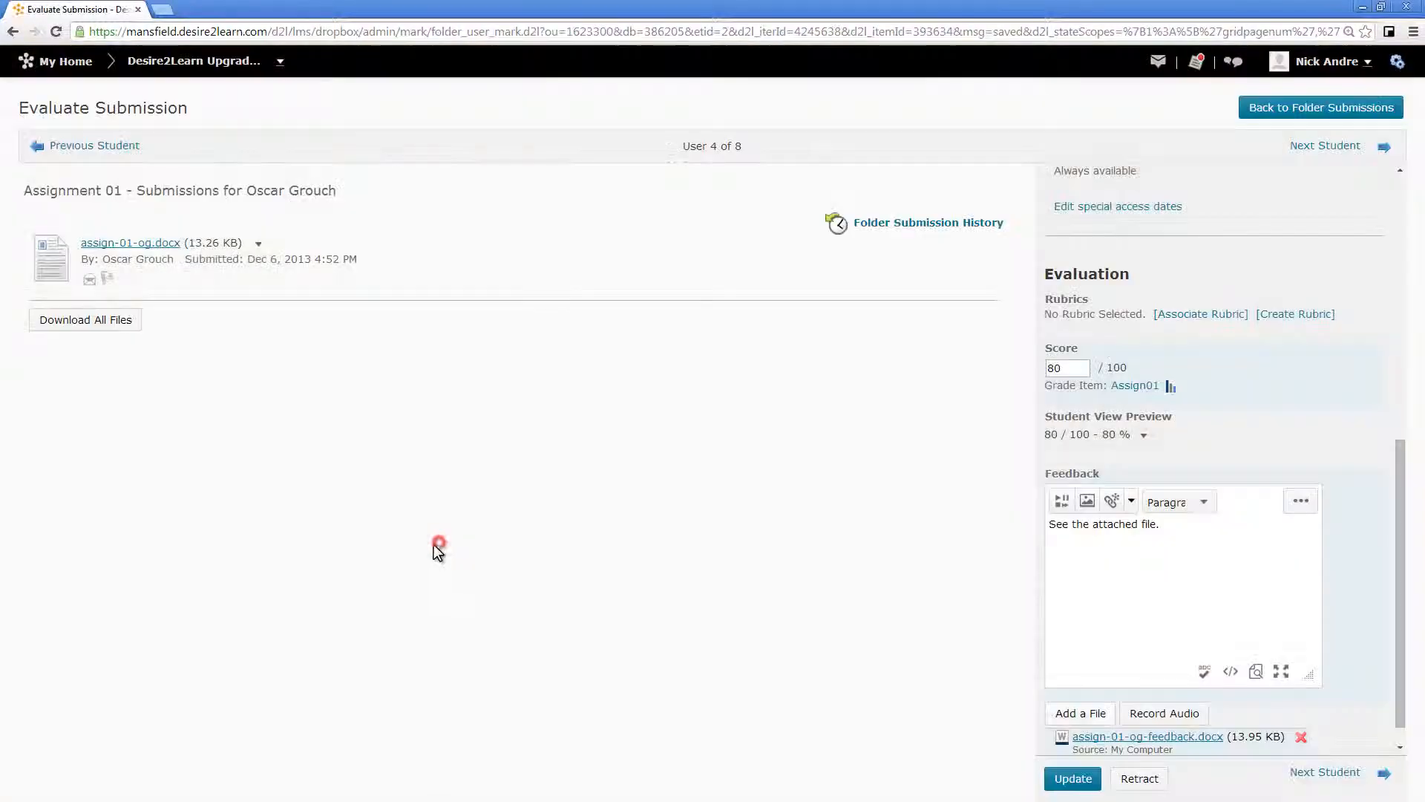
{"action": "left_click", "coordinate": [1072, 779]}
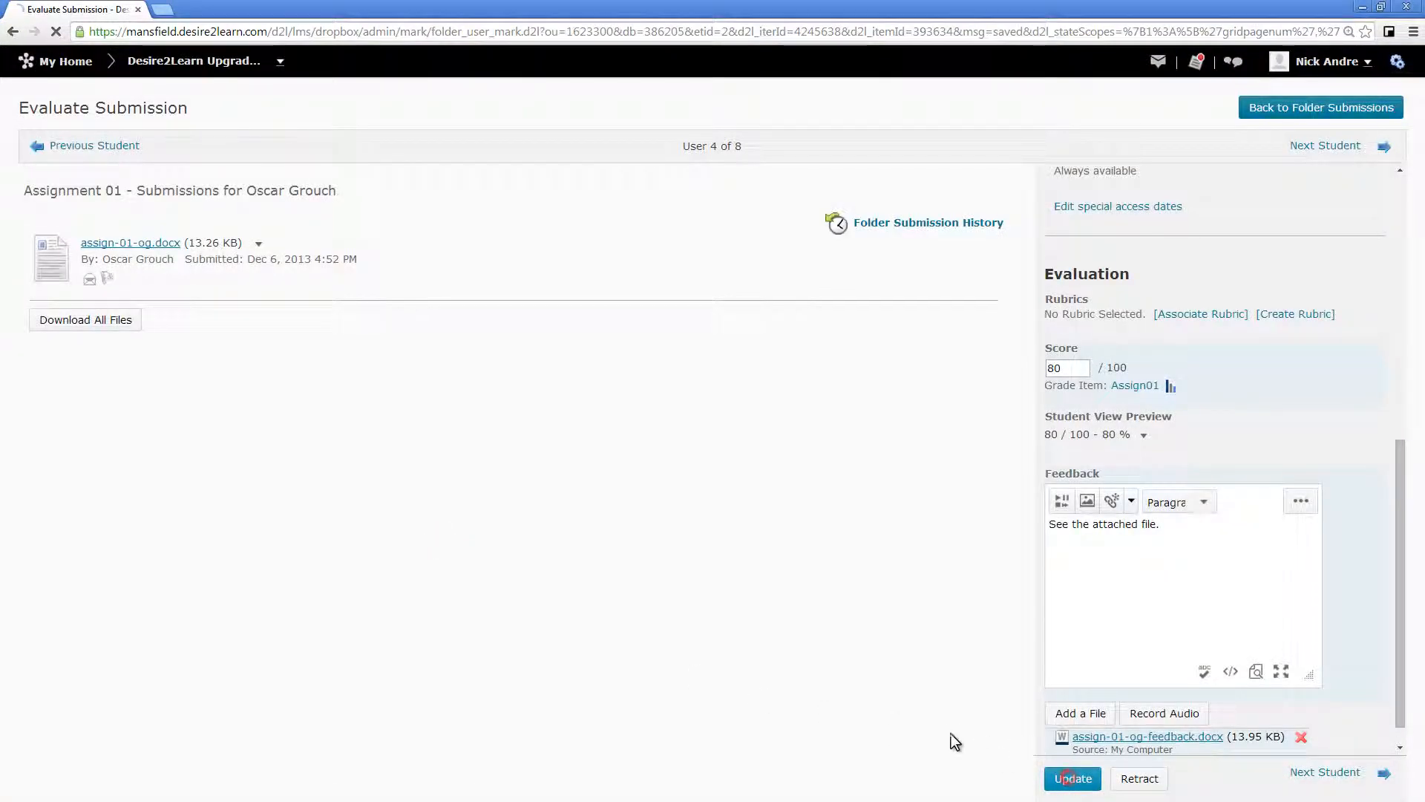